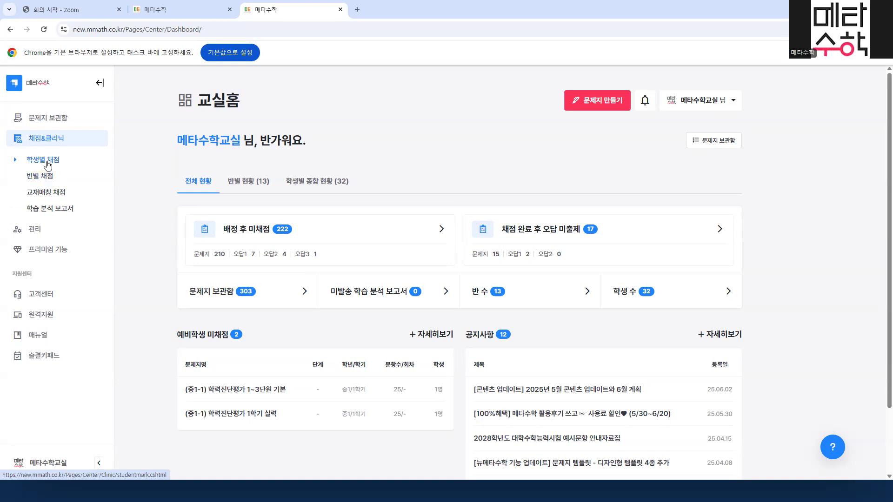
# - Open the per-student grading page (학생별 채점) and look over the list of assigned worksheets
pyautogui.click(46, 161)
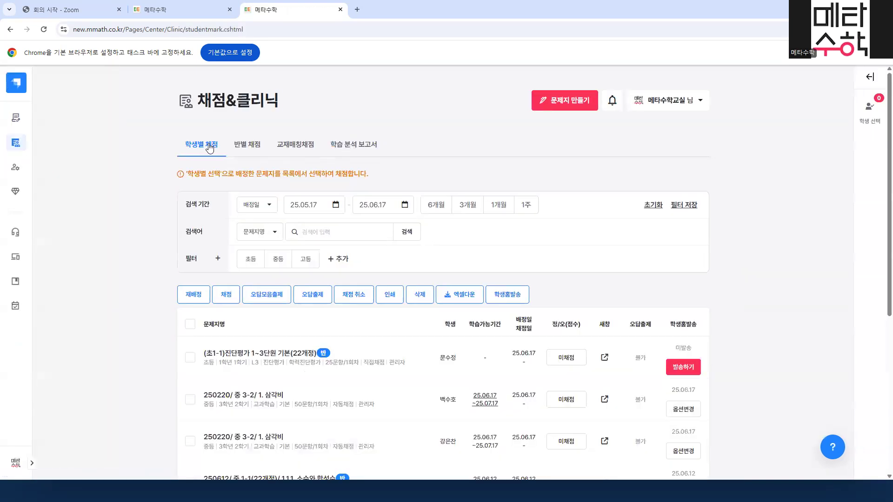
pyautogui.scroll(-4, 139, 255)
pyautogui.scroll(2, 144, 256)
pyautogui.scroll(2, 145, 256)
pyautogui.scroll(-4, 372, 285)
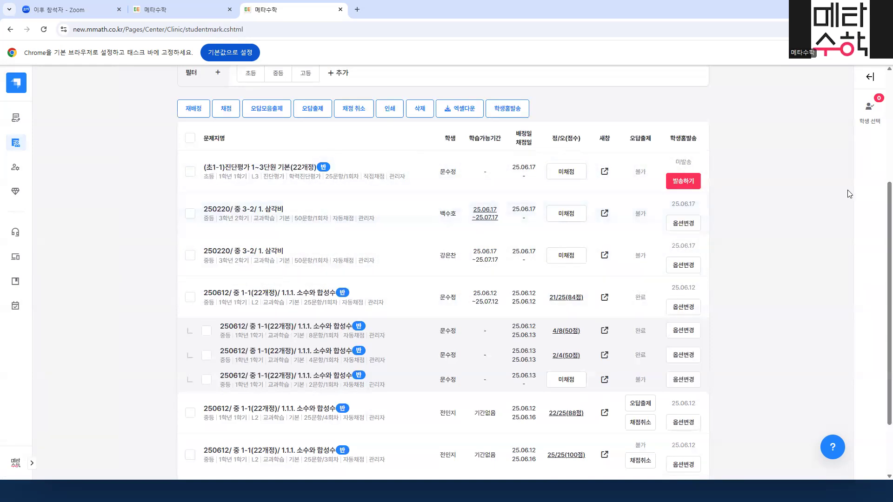
# - Filter the worksheet list to the first 중1 student, level L3, and review that student's assigned worksheets
pyautogui.click(869, 108)
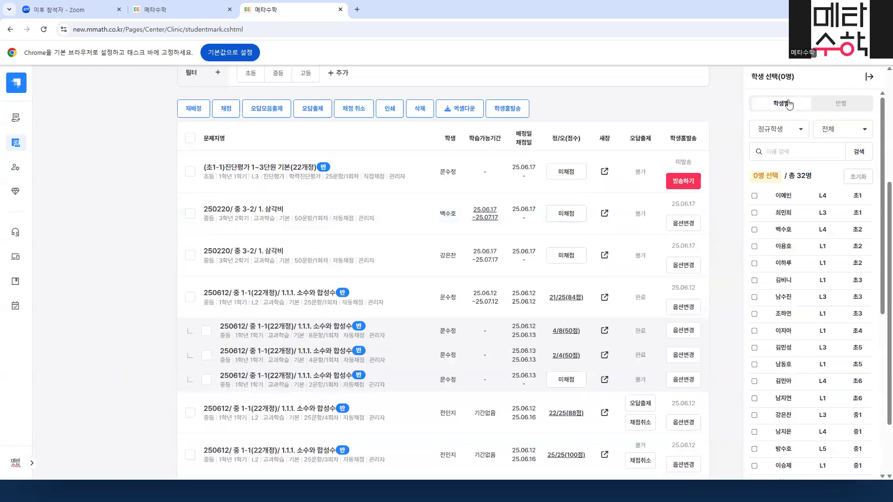
pyautogui.scroll(-1, 798, 287)
pyautogui.scroll(-3, 798, 287)
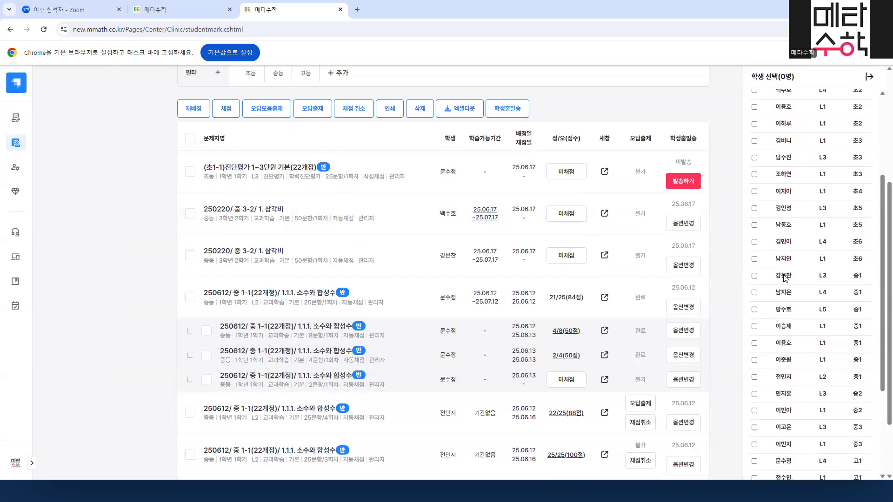
pyautogui.click(783, 277)
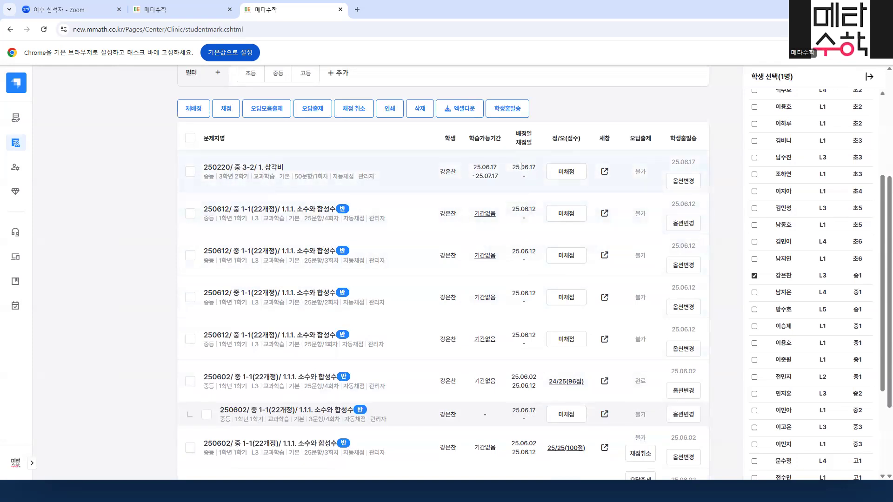
pyautogui.scroll(-3, 522, 225)
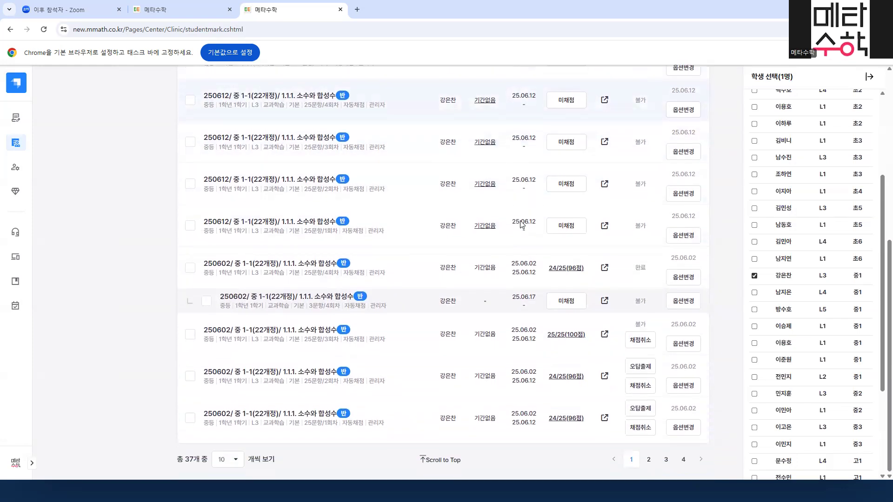
pyautogui.scroll(4, 391, 349)
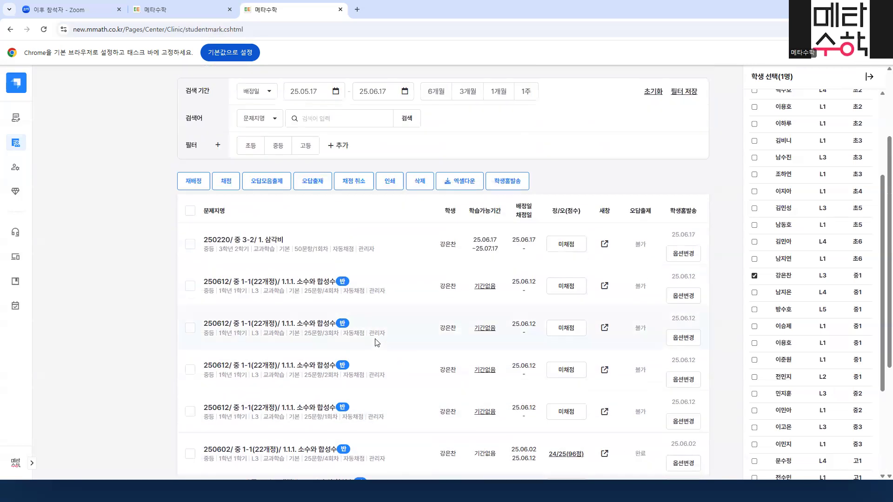
pyautogui.scroll(-1, 376, 343)
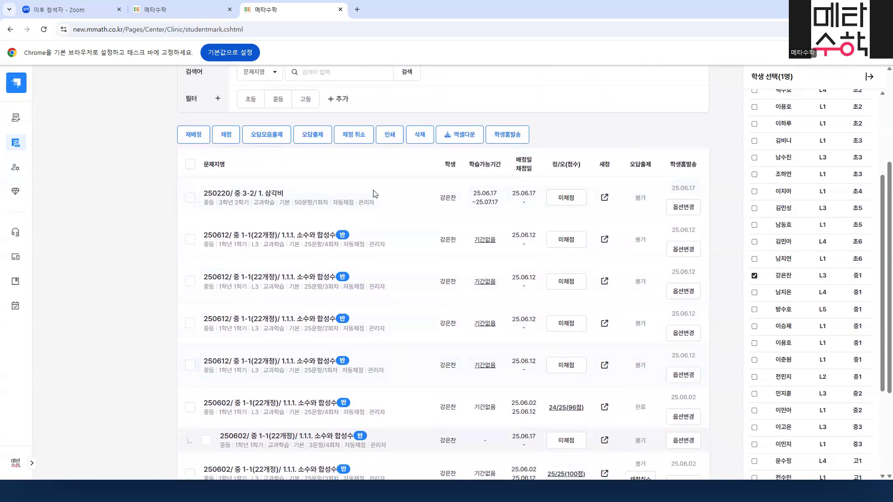
# - Switch the student filter to the 중1 L4 student below, followed by the 중1 L5 student
pyautogui.click(755, 277)
pyautogui.click(755, 291)
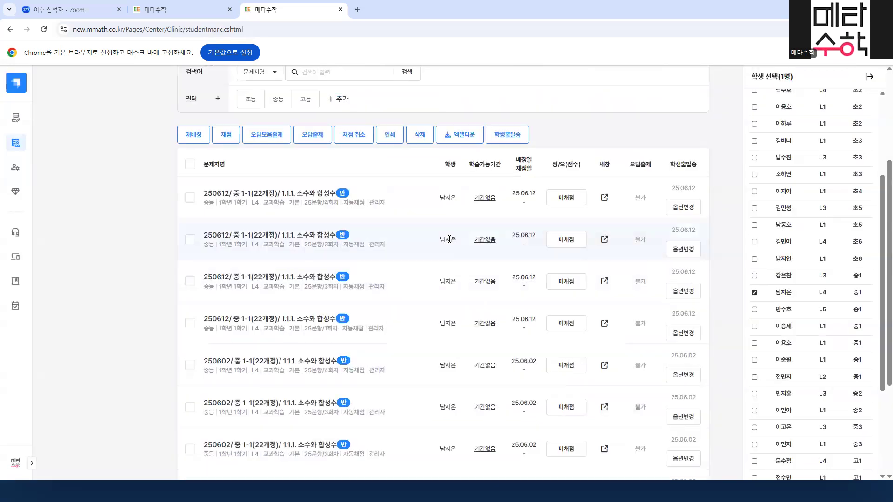
pyautogui.click(761, 292)
pyautogui.click(762, 309)
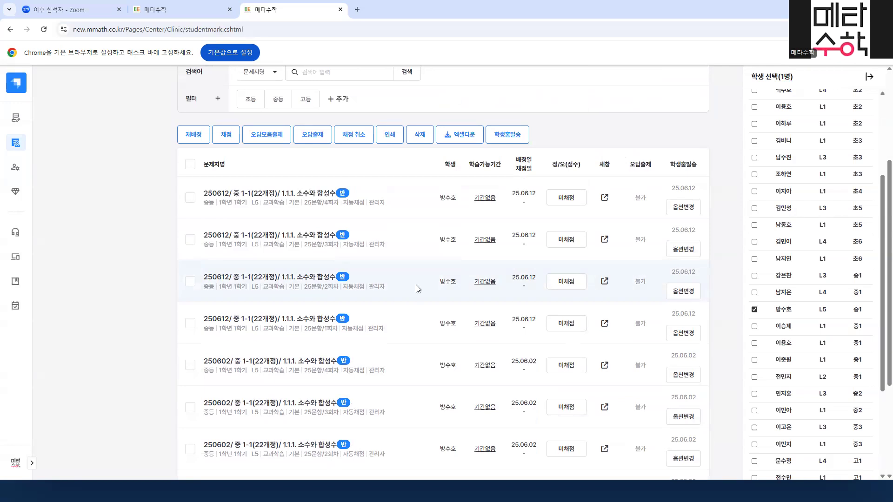
pyautogui.scroll(2, 414, 294)
pyautogui.scroll(-2, 612, 311)
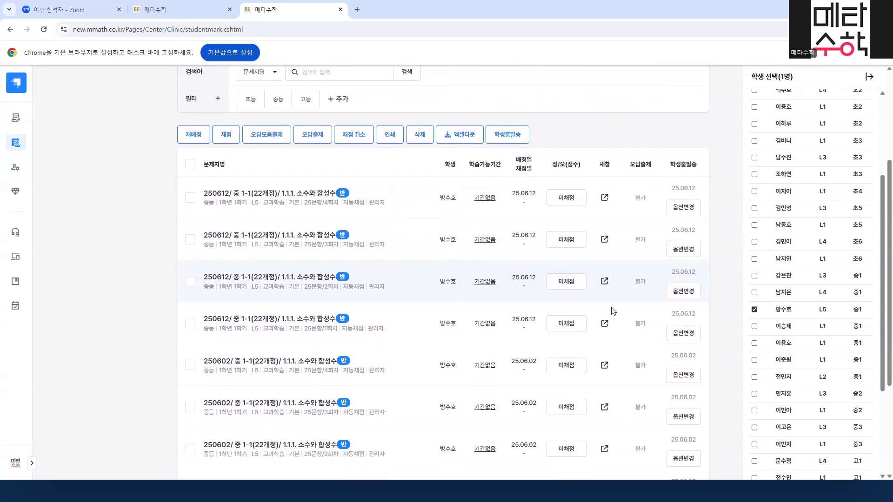
# - Return the filter to the 중1 L3 student and open grading entry for the ungraded worksheet 250220/ 중 3-2/ 1. 삼각비
pyautogui.click(754, 309)
pyautogui.click(754, 276)
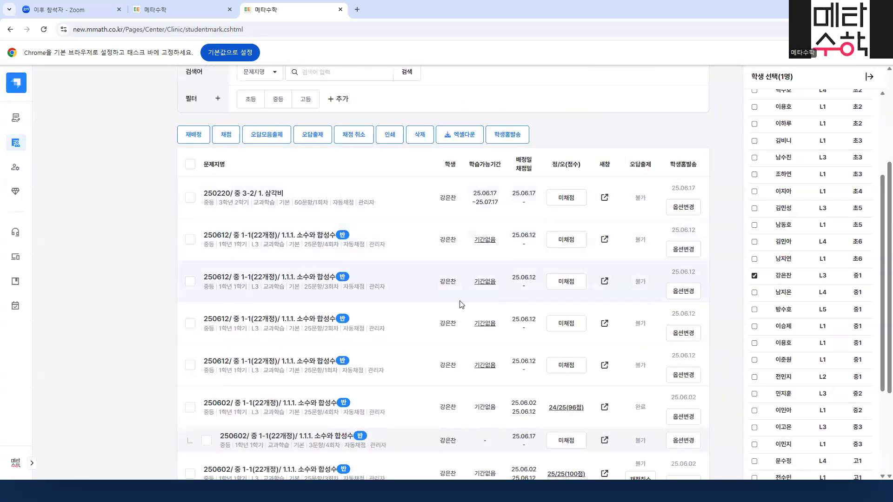
pyautogui.scroll(-1, 405, 304)
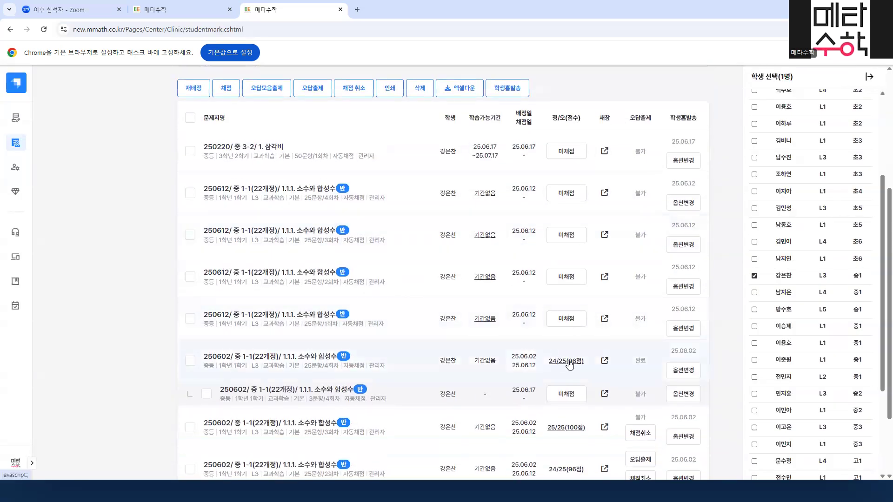
pyautogui.click(567, 152)
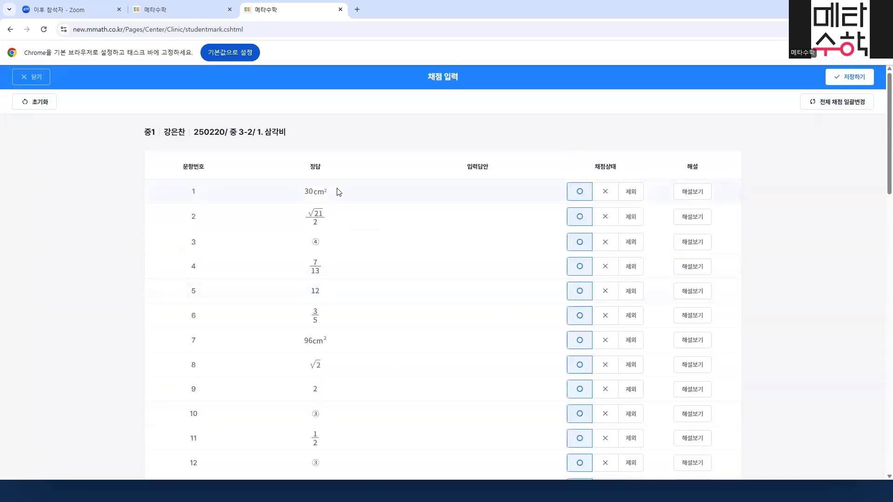
# - Mark twelve questions wrong, including 3, 5, 9, 25, 29, 33, 35, 37 and 39, and save the grading
pyautogui.click(605, 242)
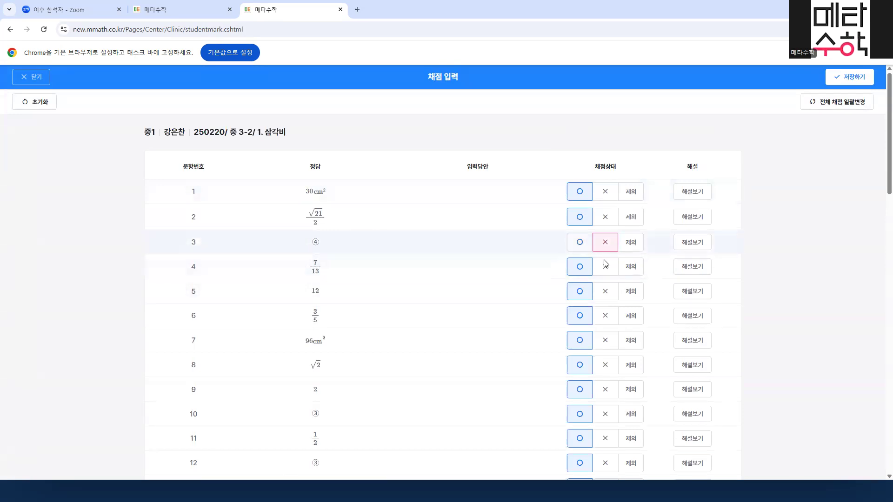
pyautogui.click(602, 292)
pyautogui.scroll(-2, 602, 293)
pyautogui.click(607, 301)
pyautogui.scroll(-1, 608, 304)
pyautogui.scroll(-1, 608, 304)
pyautogui.click(608, 303)
pyautogui.scroll(-2, 608, 304)
pyautogui.click(608, 307)
pyautogui.scroll(-3, 609, 307)
pyautogui.click(606, 293)
pyautogui.scroll(-1, 607, 307)
pyautogui.click(606, 318)
pyautogui.scroll(-2, 607, 318)
pyautogui.click(606, 317)
pyautogui.scroll(-2, 604, 316)
pyautogui.click(605, 332)
pyautogui.scroll(-1, 606, 332)
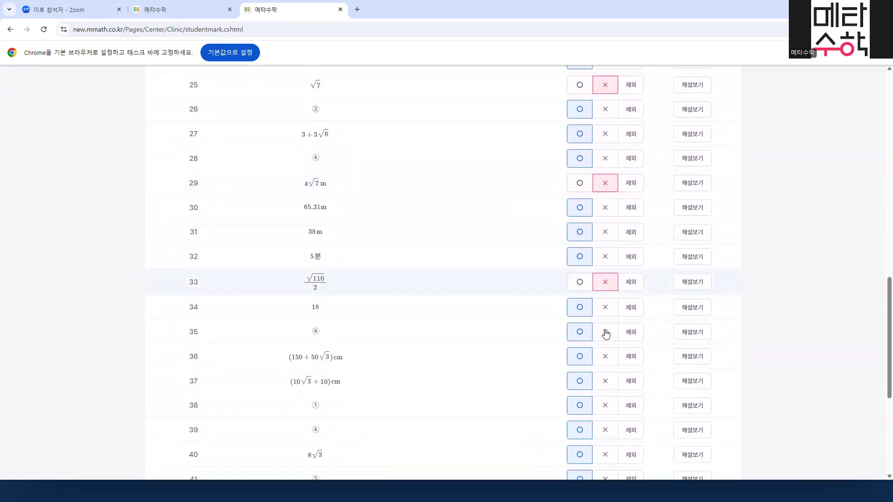
pyautogui.click(605, 333)
pyautogui.click(606, 377)
pyautogui.click(607, 429)
pyautogui.scroll(15, 623, 384)
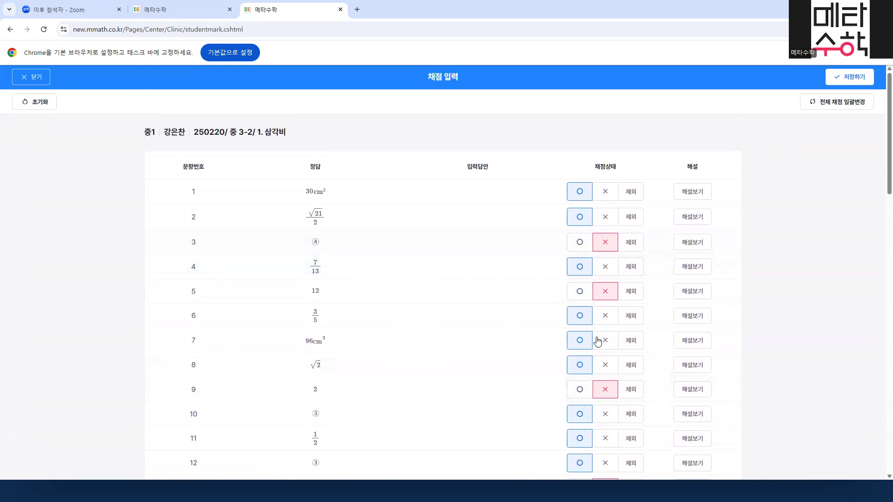
pyautogui.click(847, 78)
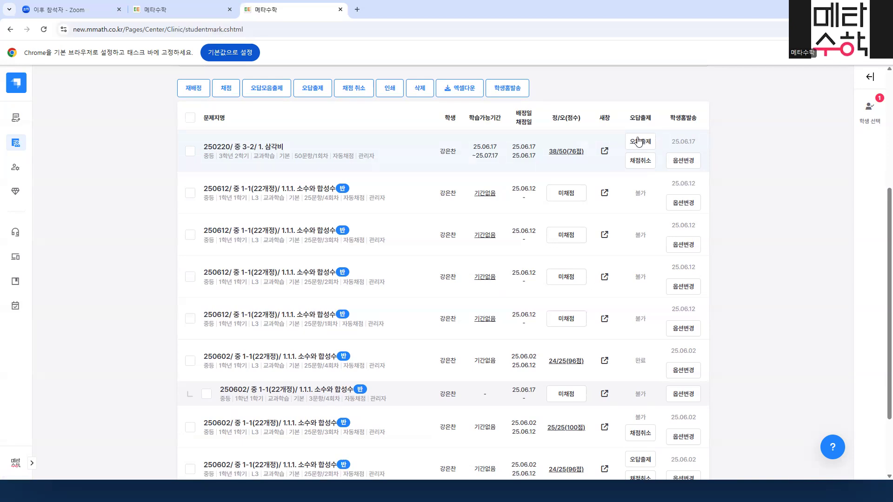
# - Open the wrong-answer assignment settings (오답출제) for the graded 250220/ 중 3-2/ 1. 삼각비 worksheet
pyautogui.scroll(1, 630, 162)
pyautogui.scroll(1, 631, 188)
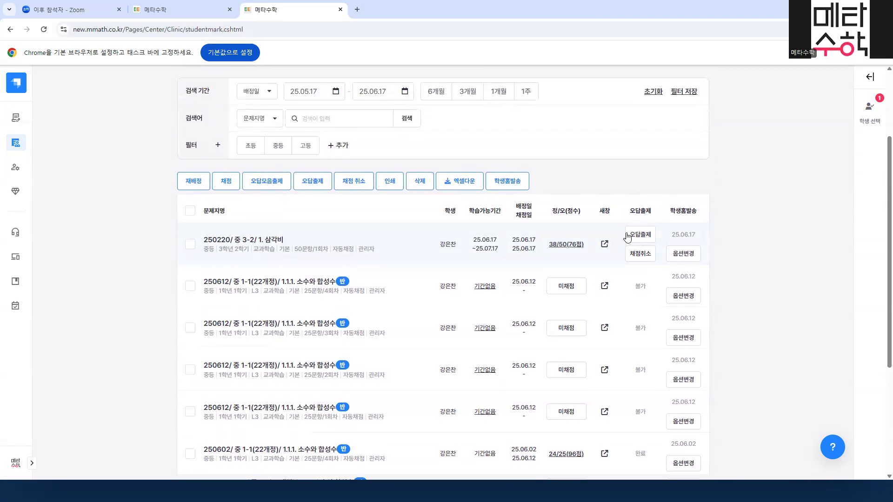
pyautogui.click(653, 233)
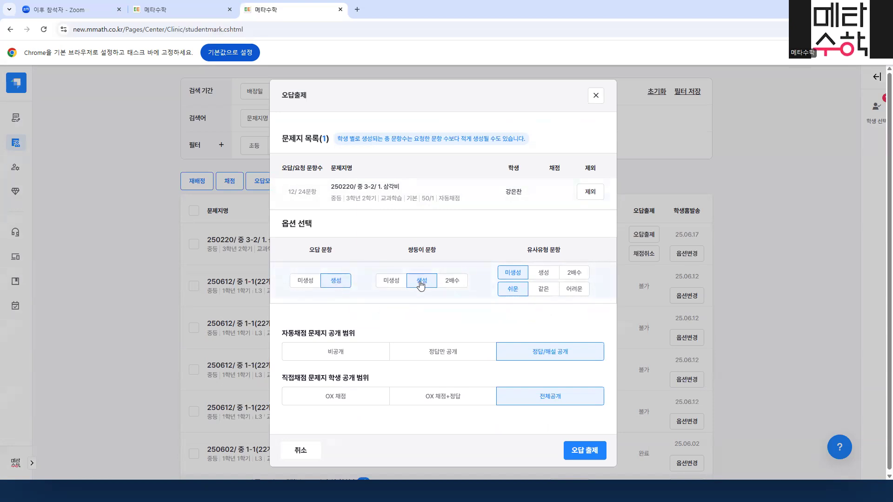
# - Try the 생성 and 미생성 options for similar-type, twin and wrong-answer questions, restoring each original choice
pyautogui.click(546, 275)
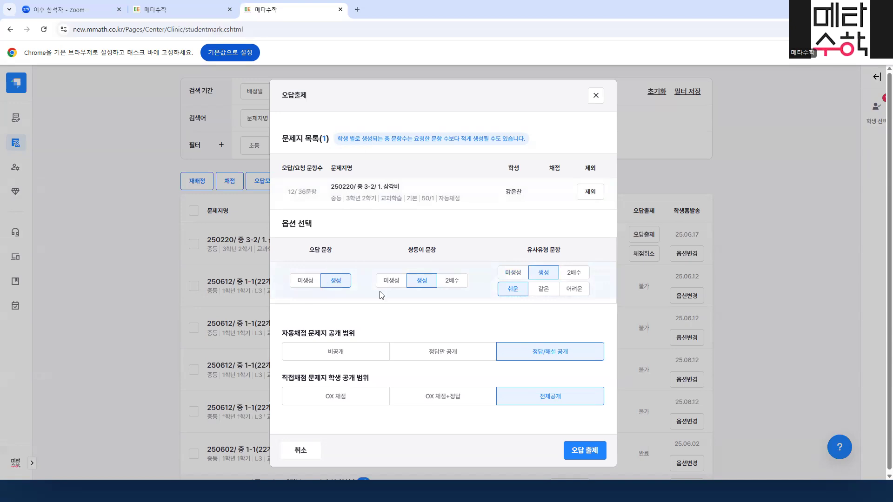
pyautogui.click(513, 274)
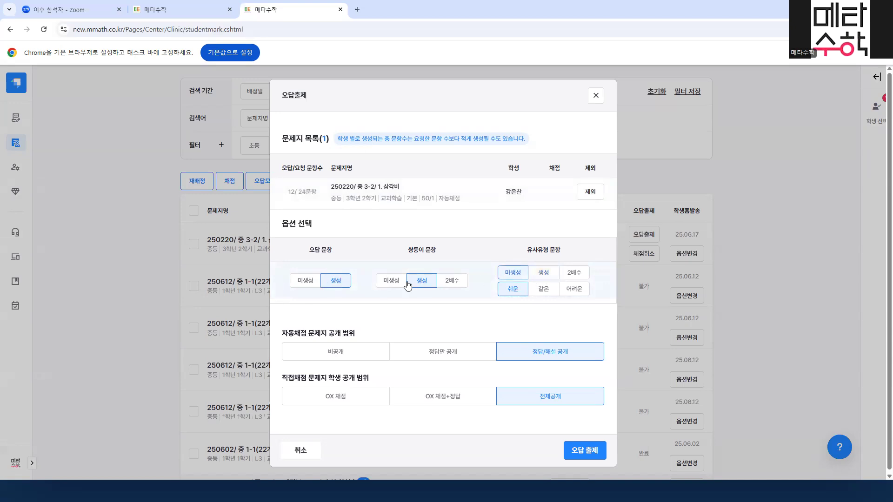
pyautogui.click(391, 282)
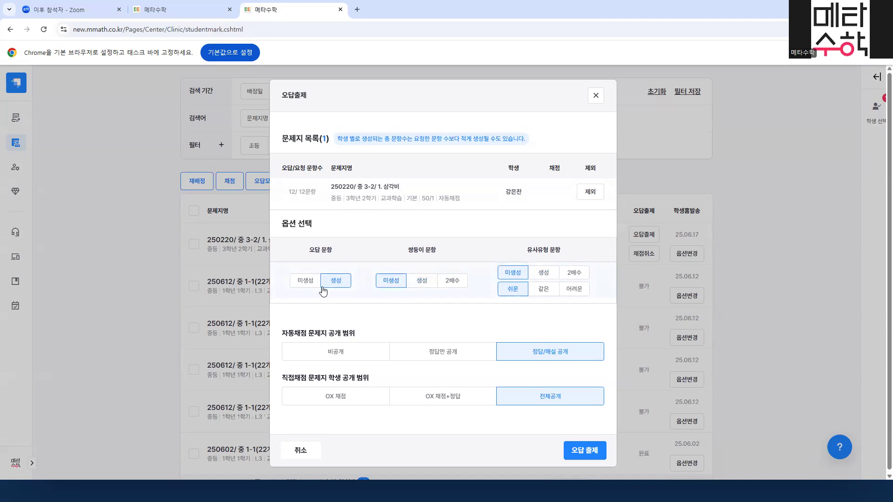
pyautogui.click(421, 281)
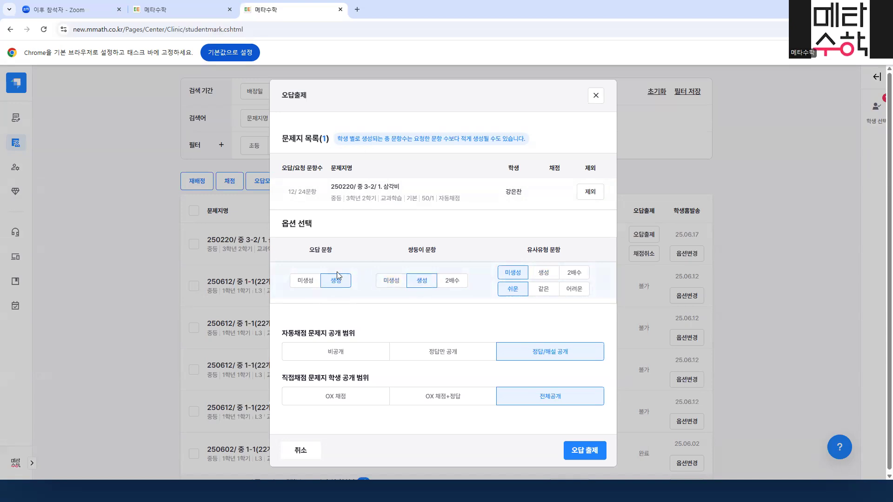
pyautogui.click(305, 282)
pyautogui.click(337, 282)
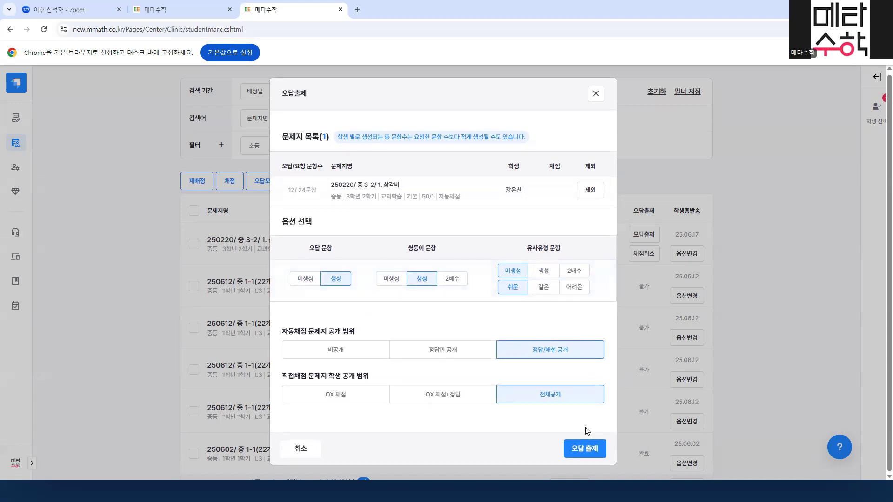
# - Issue the wrong-answer worksheet with 오답 문항 and 쌍둥이 문항 set to 생성 and 유사유형 문항 to 미생성
pyautogui.click(587, 449)
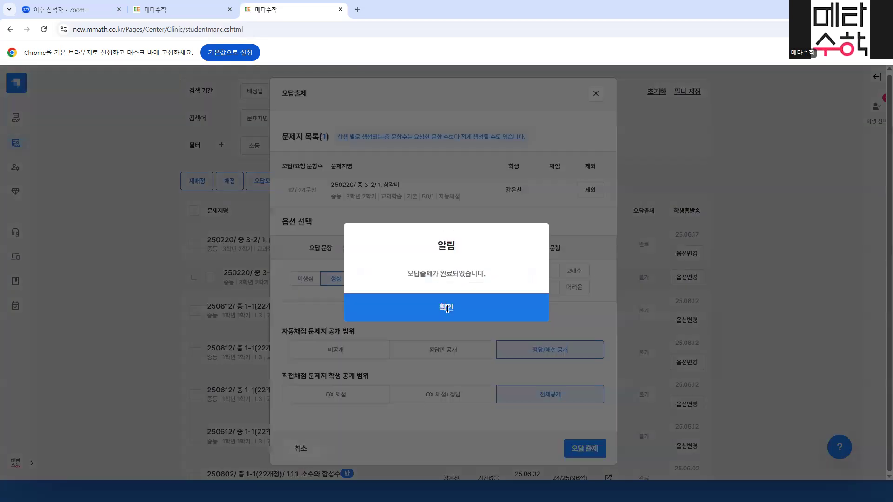
pyautogui.click(448, 308)
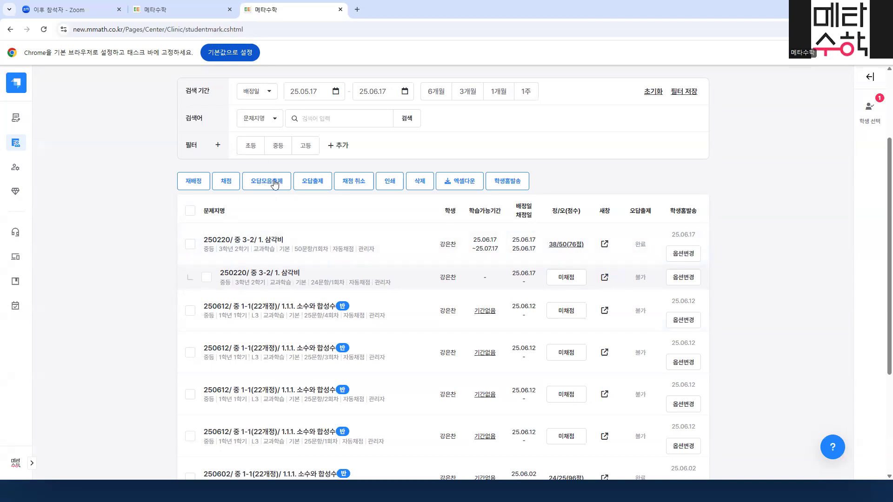
# - Select the graded 250602/ 중 1-1(22개정)/ 1.1.1. 소수와 합성수 worksheets for 4회차 and 2회차 in the list
pyautogui.scroll(-1, 549, 308)
pyautogui.scroll(-4, 548, 309)
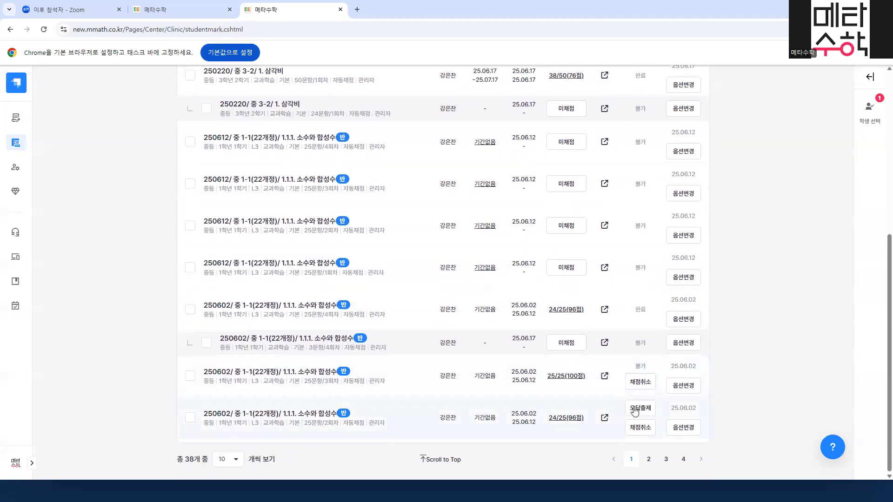
pyautogui.scroll(4, 407, 222)
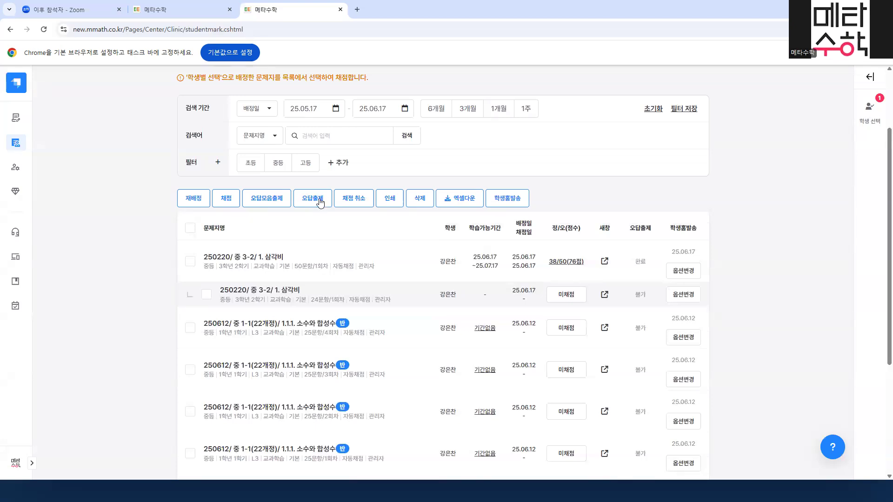
pyautogui.scroll(-4, 168, 305)
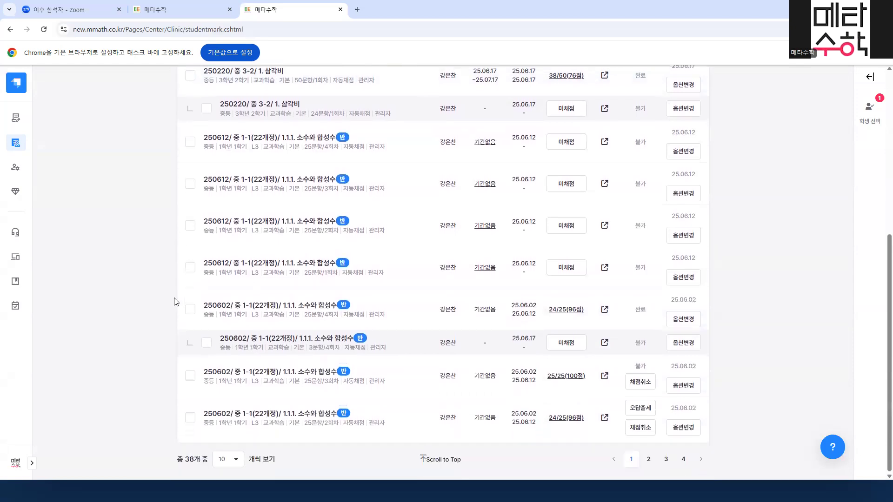
pyautogui.click(190, 310)
pyautogui.click(190, 417)
pyautogui.scroll(7, 251, 334)
pyautogui.scroll(-2, 298, 269)
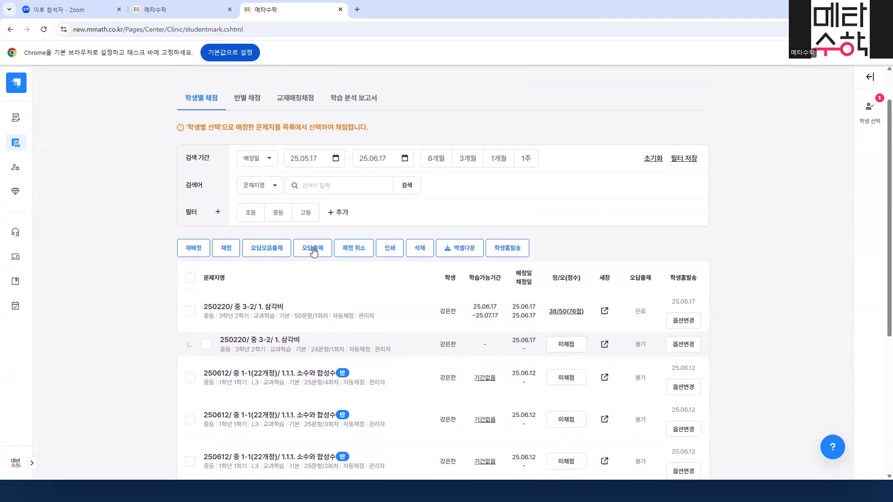
pyautogui.scroll(-4, 313, 251)
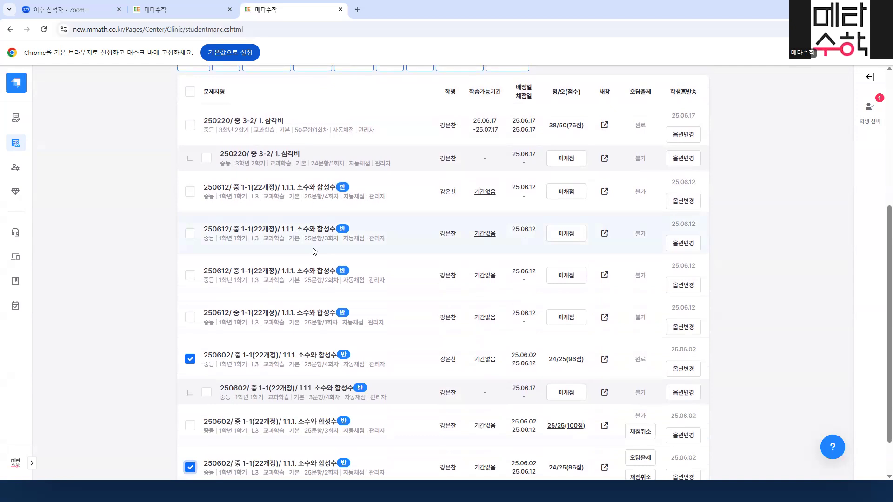
pyautogui.scroll(4, 313, 251)
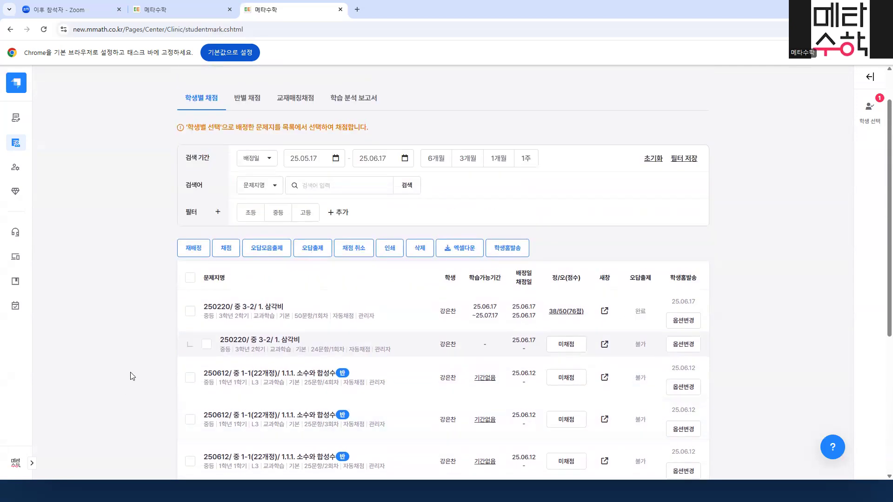
# - Deselect the two checked 250602 worksheets, 4회차 and 2회차, and return to the batch actions above the list
pyautogui.scroll(-5, 139, 371)
pyautogui.click(190, 309)
pyautogui.click(190, 417)
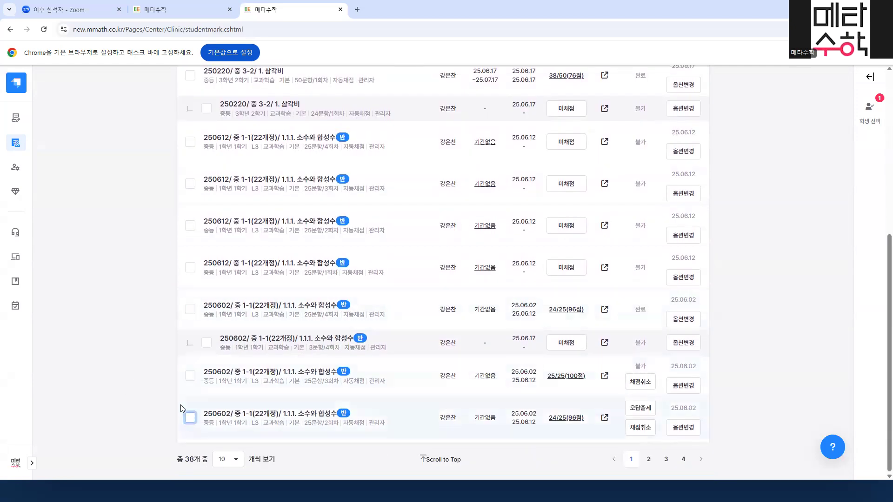
pyautogui.scroll(4, 174, 372)
pyautogui.scroll(2, 170, 355)
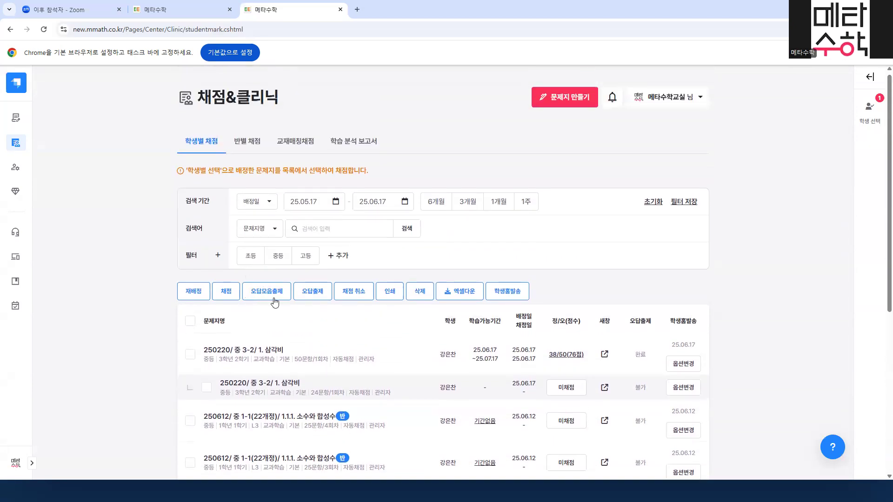
# - Select the graded worksheets 250220/ 중 3-2/ 1. 삼각비 and 250602/ 중 1-1(22개정)/ 1.1.1. 소수와 합성수 4회차 and 2회차
pyautogui.scroll(-2, 279, 298)
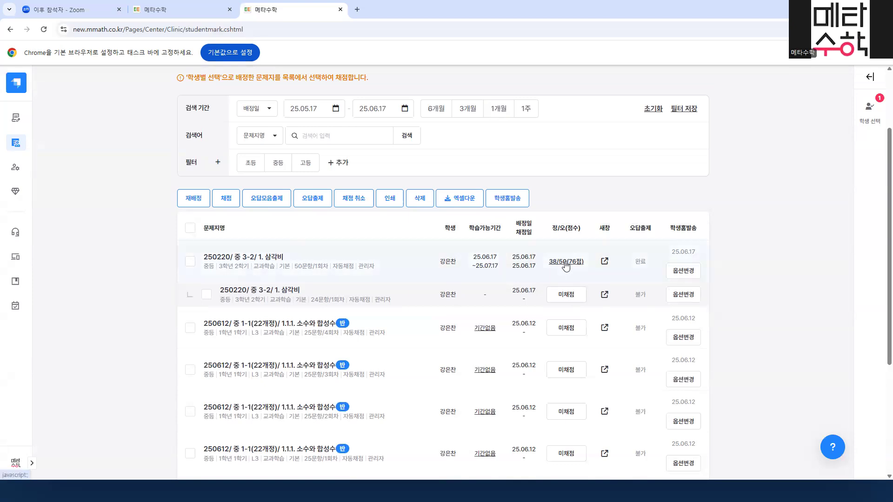
pyautogui.click(190, 265)
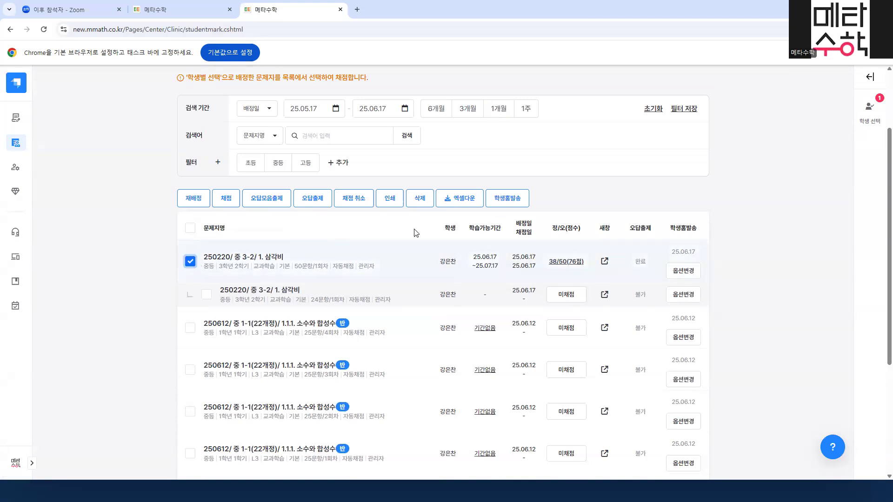
pyautogui.scroll(-4, 228, 349)
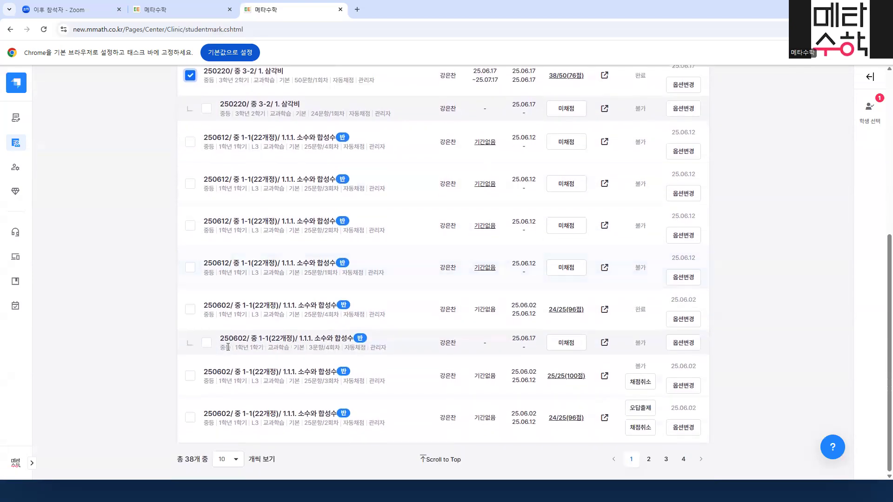
pyautogui.click(190, 309)
pyautogui.click(190, 418)
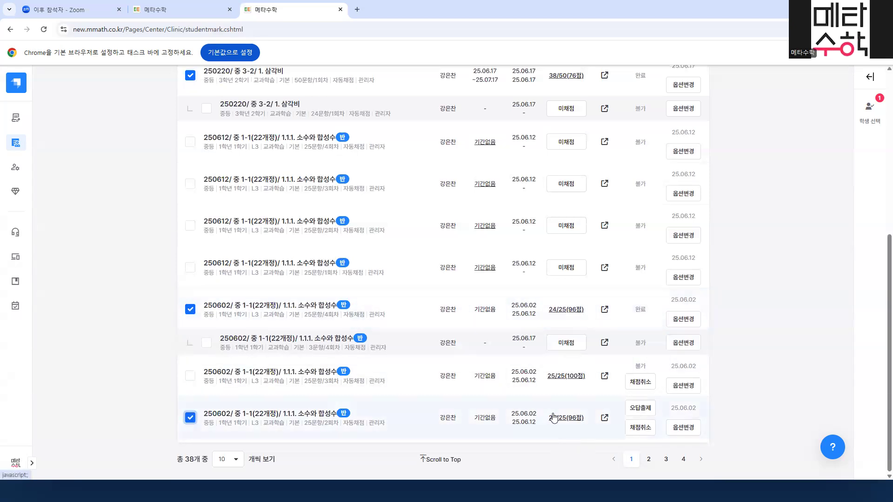
pyautogui.scroll(3, 567, 223)
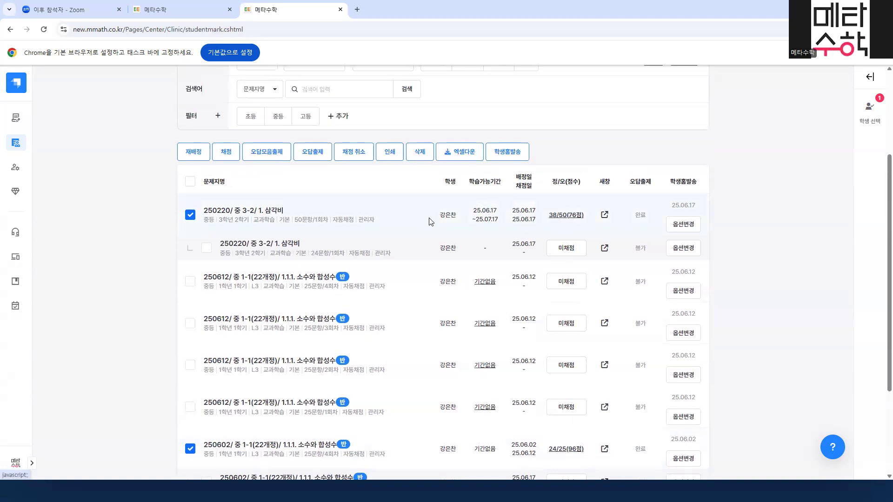
pyautogui.scroll(-1, 181, 209)
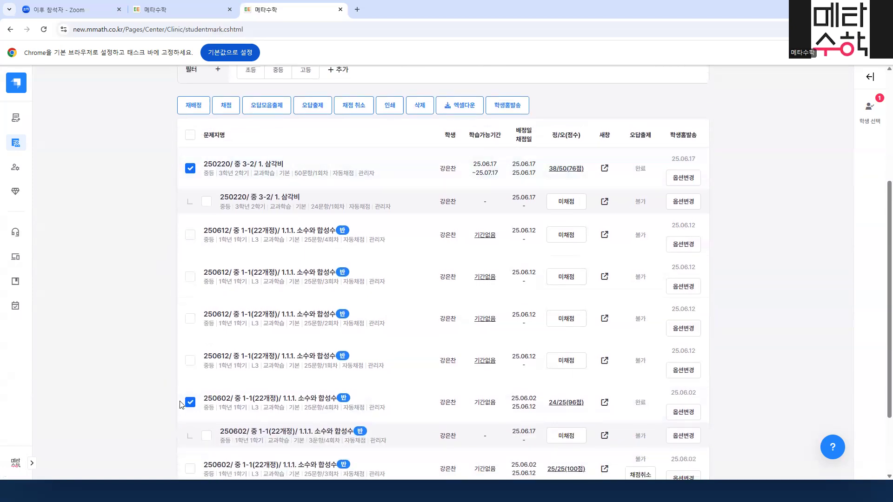
pyautogui.scroll(-2, 187, 399)
pyautogui.scroll(3, 189, 405)
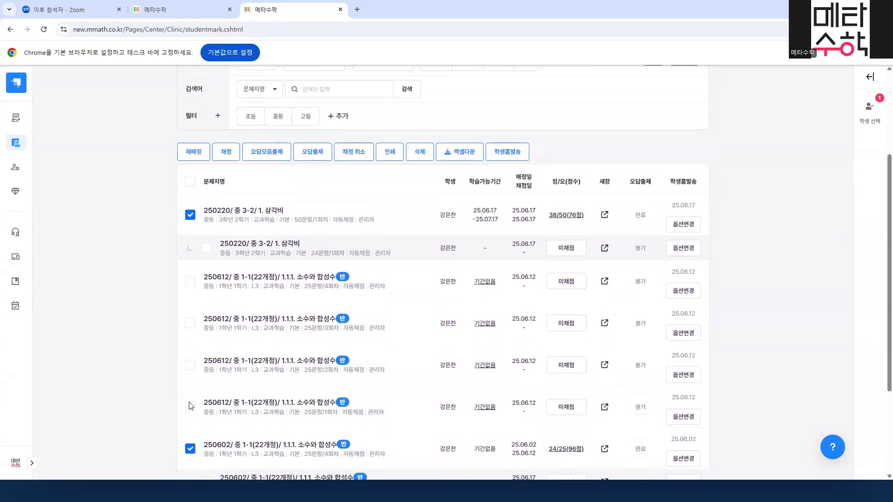
# - Examine the 오답모음출제 settings for the three selected worksheets and close them without issuing
pyautogui.click(262, 153)
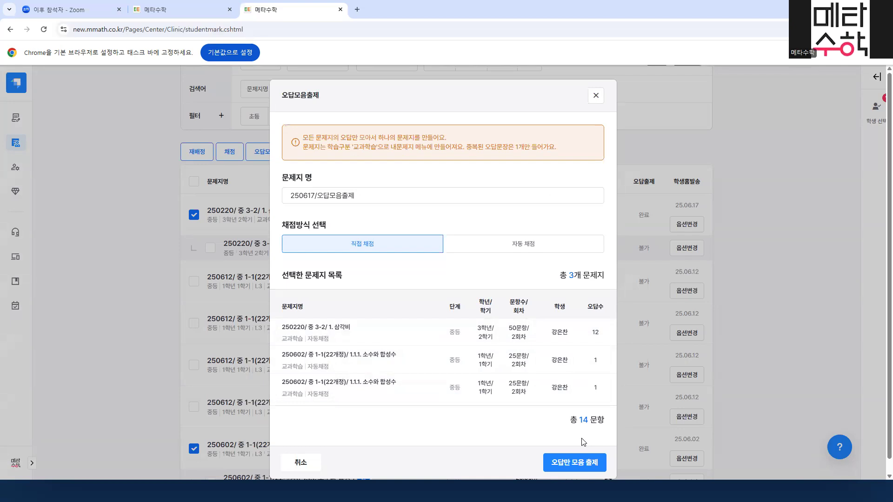
pyautogui.click(599, 98)
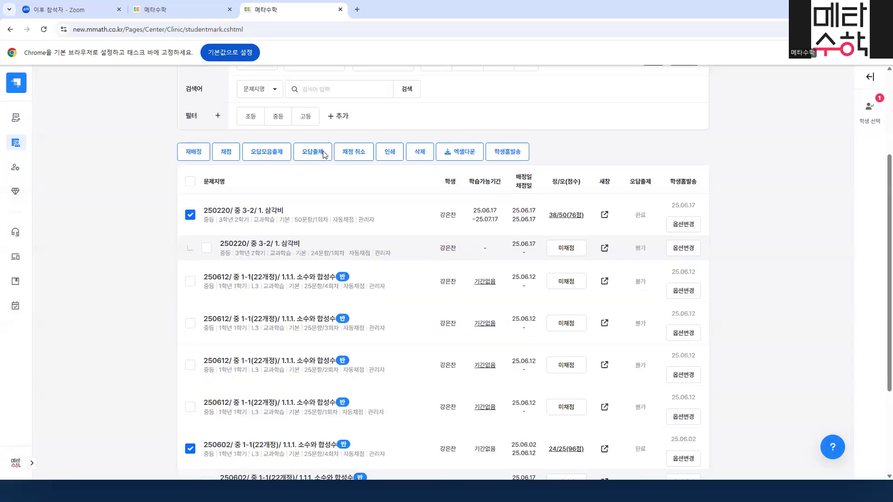
pyautogui.scroll(3, 432, 333)
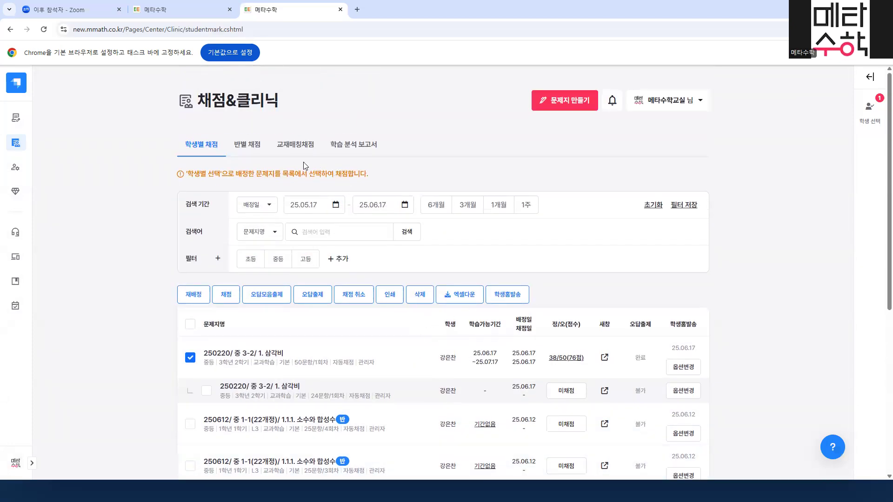
# - Switch to 반별 채점 and open the student list of 중1반's 250612/ 중 1-1(22개정)/ 1.1.1. 소수와 합성수 - 1회차 worksheet
pyautogui.click(247, 145)
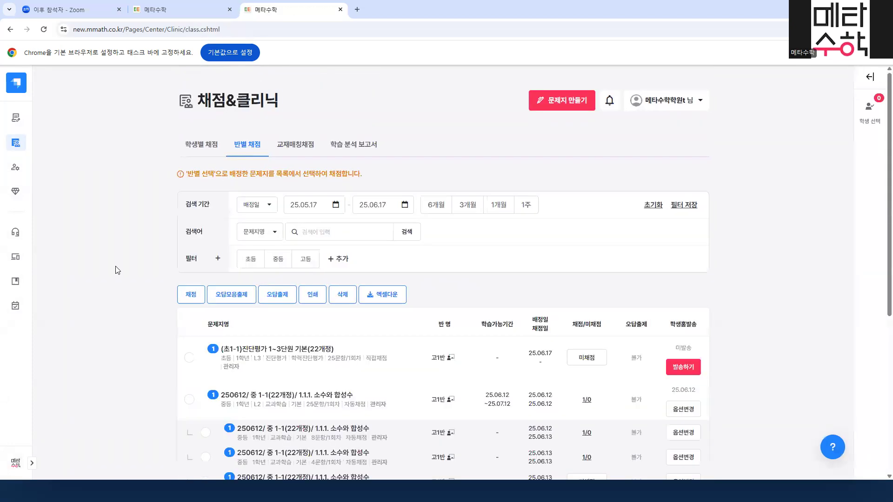
pyautogui.scroll(-5, 118, 270)
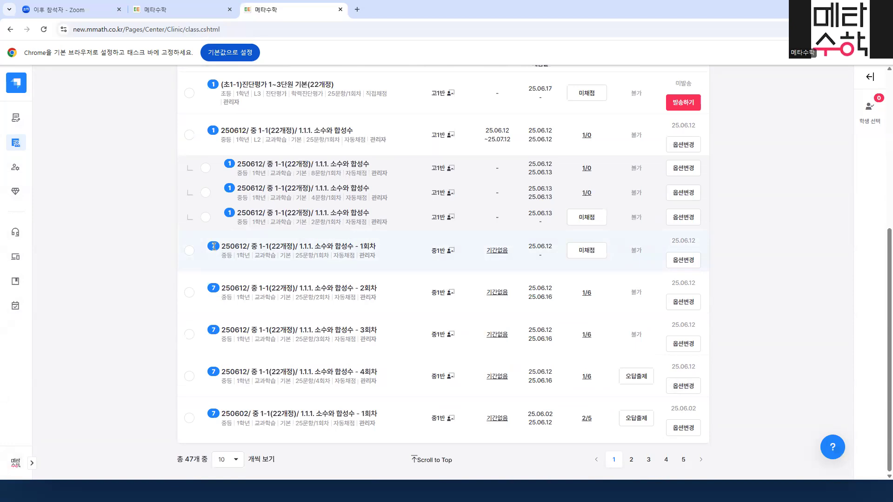
pyautogui.click(278, 252)
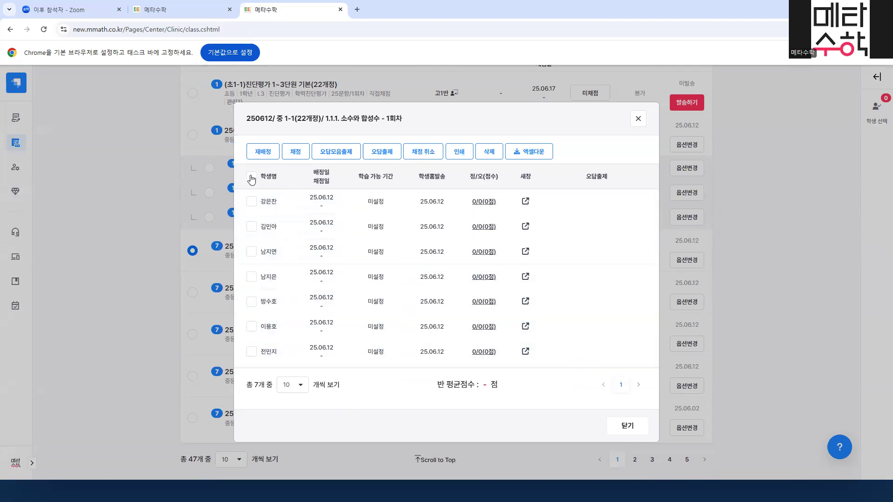
# - Open the combined grading sheet for all students of the 1회차 worksheet, look it over, and return to the class list
pyautogui.click(251, 177)
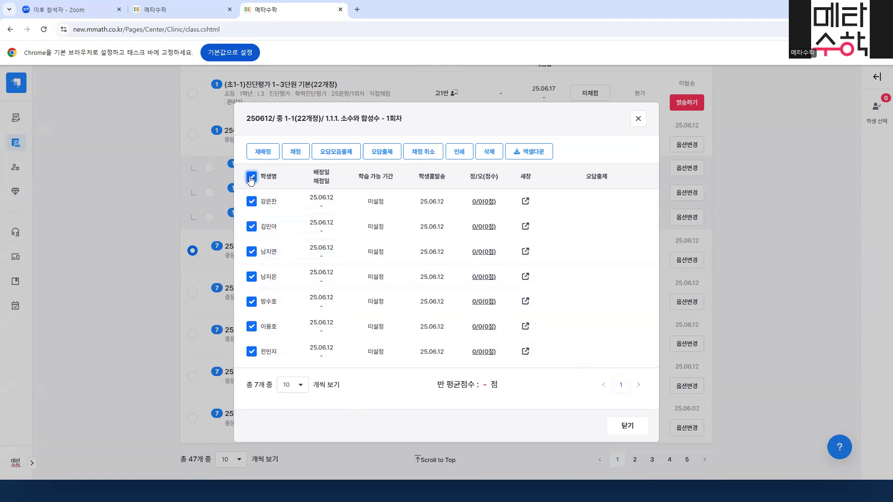
pyautogui.click(295, 152)
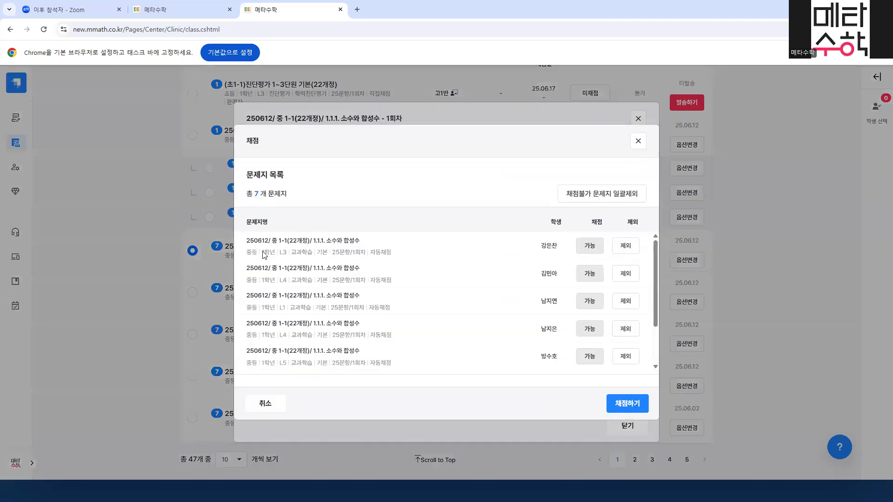
pyautogui.click(623, 404)
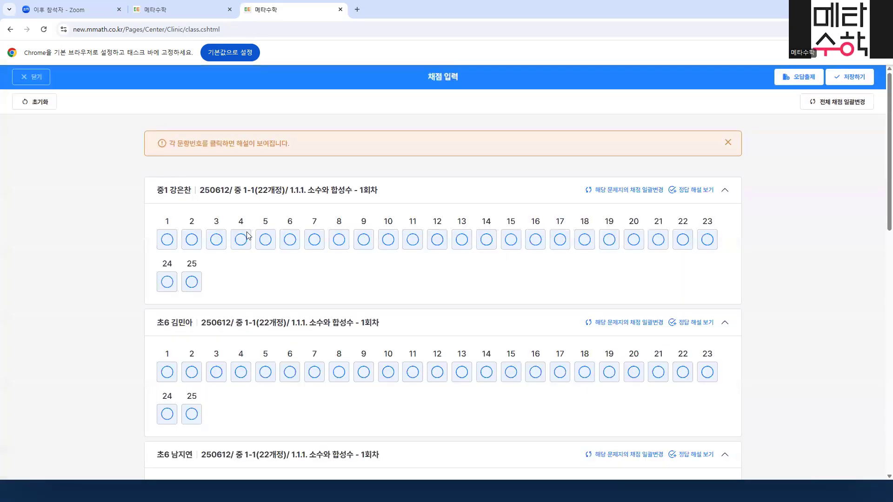
pyautogui.scroll(-5, 384, 311)
pyautogui.click(33, 77)
pyautogui.click(625, 426)
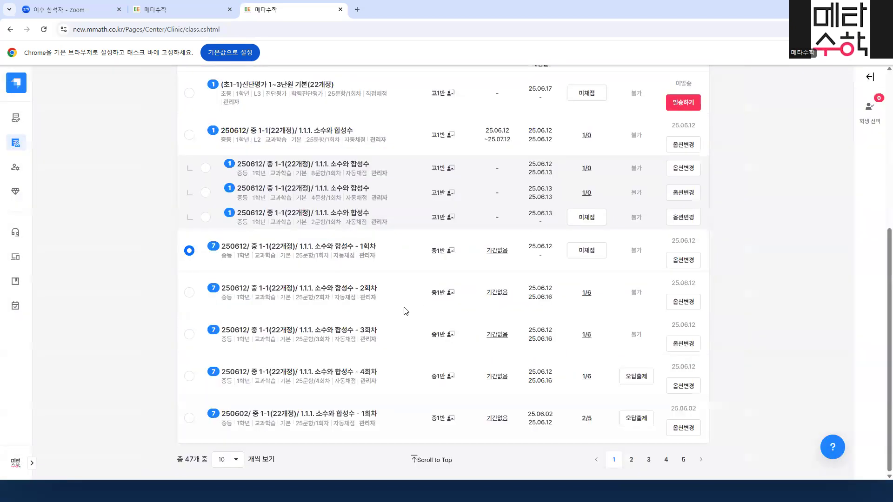
# - Start grading the ungraded 250612 1회차 worksheet of 중1반 and mark the first student's questions 5, 10, 16 and 20 wrong
pyautogui.scroll(3, 293, 342)
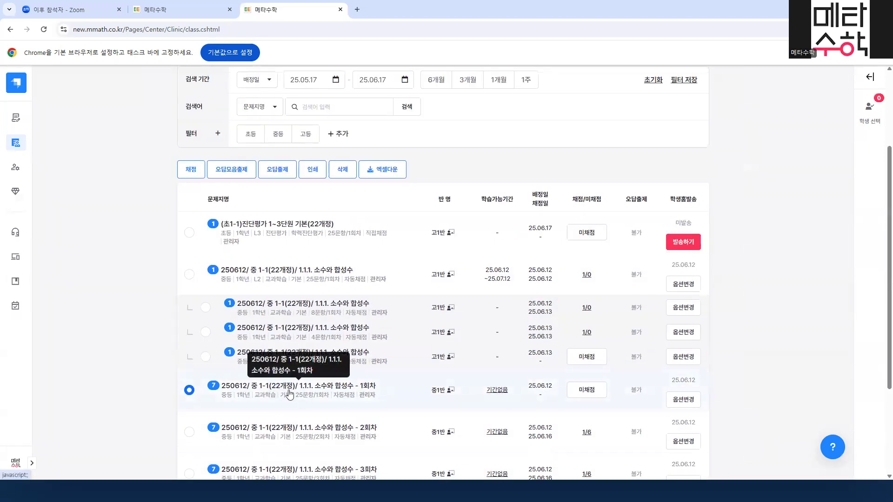
pyautogui.scroll(2, 290, 393)
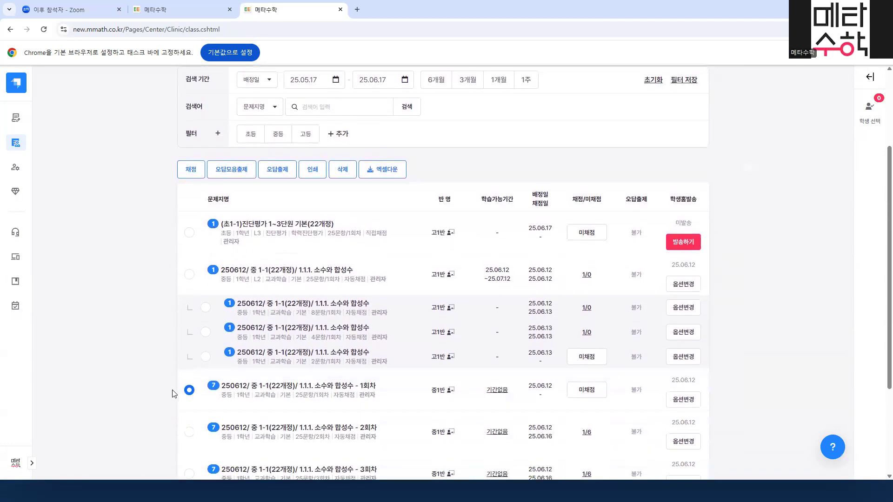
pyautogui.scroll(-2, 172, 393)
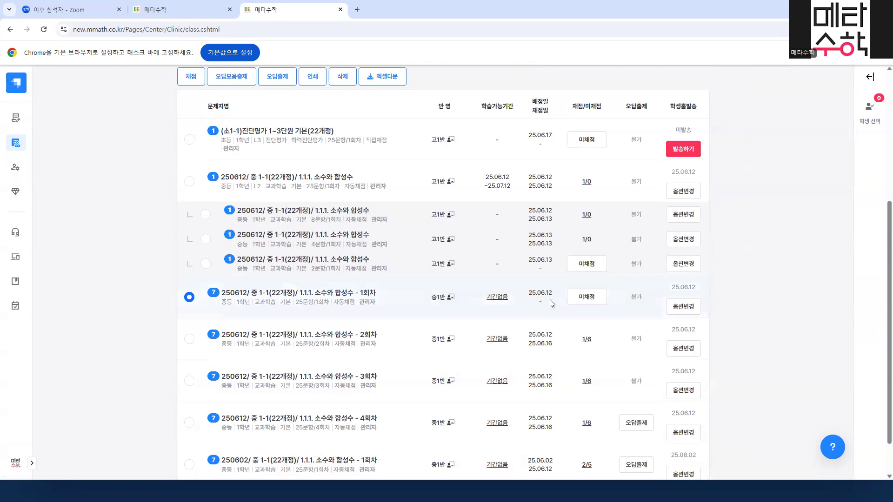
pyautogui.click(592, 298)
pyautogui.click(265, 240)
pyautogui.click(392, 241)
pyautogui.click(536, 240)
pyautogui.click(634, 239)
# - Mark questions 4, 9, 13 and 15 wrong for the second student on the grading sheet
pyautogui.click(238, 330)
pyautogui.click(365, 330)
pyautogui.click(460, 329)
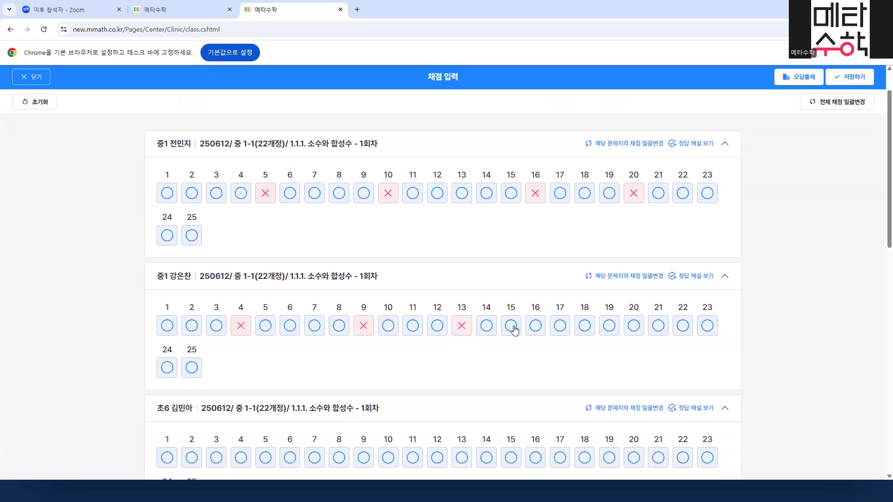
pyautogui.click(512, 328)
# - Mark questions 3, 8, 14 and 21 wrong for the third student on the grading sheet
pyautogui.scroll(-2, 325, 390)
pyautogui.click(215, 366)
pyautogui.click(339, 364)
pyautogui.click(486, 365)
pyautogui.click(658, 365)
# - Mark questions 4, 10, 15, 21 and 23 wrong for the fourth student on the grading sheet
pyautogui.scroll(-3, 394, 339)
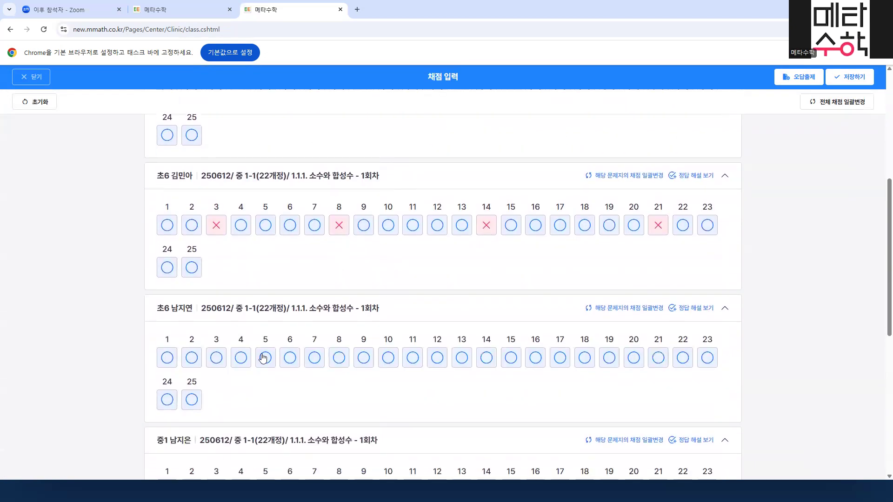
pyautogui.click(240, 359)
pyautogui.click(388, 357)
pyautogui.click(520, 360)
pyautogui.click(654, 362)
pyautogui.click(696, 359)
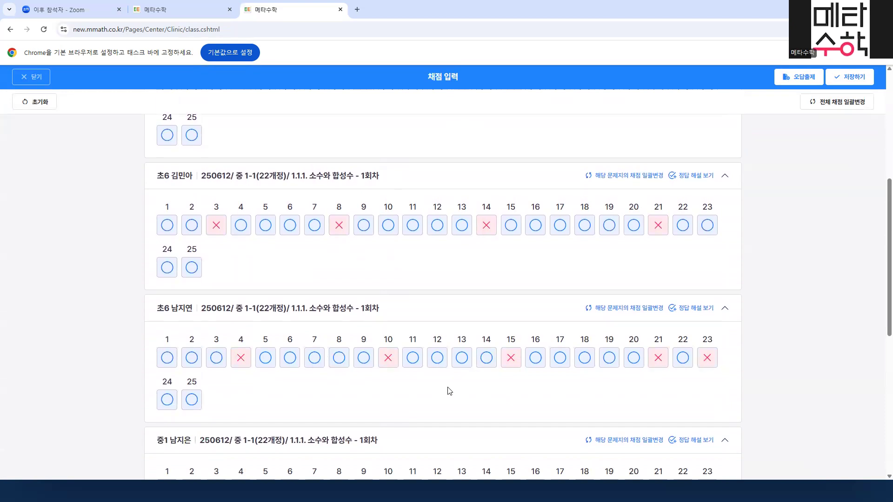
# - Mark questions 5, 9, 14, 18 and 22 wrong for the fifth student on the grading sheet
pyautogui.scroll(-3, 450, 391)
pyautogui.click(265, 350)
pyautogui.click(364, 351)
pyautogui.click(484, 356)
pyautogui.click(585, 351)
pyautogui.click(683, 351)
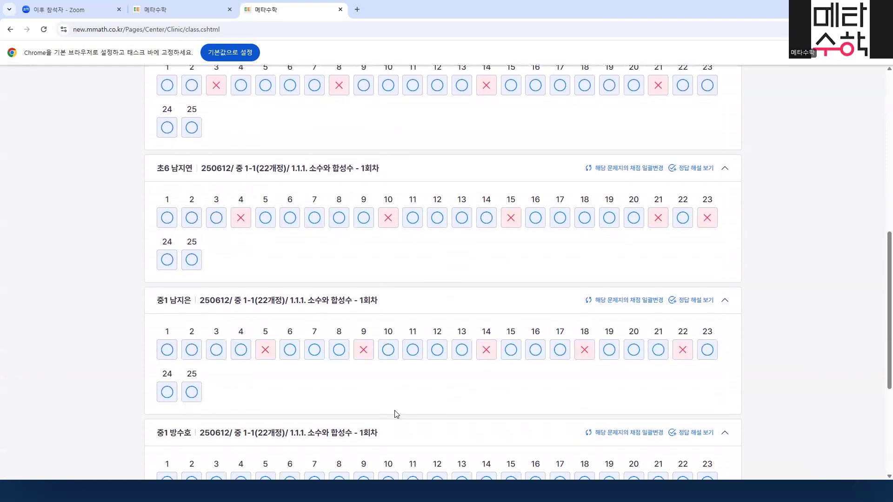
# - Mark questions 5, 10, 15, 19 and 23 wrong for the sixth student on the grading sheet
pyautogui.scroll(-3, 395, 414)
pyautogui.click(264, 344)
pyautogui.click(390, 345)
pyautogui.click(509, 349)
pyautogui.click(608, 348)
pyautogui.click(706, 346)
# - Mark questions 4, 8, 12, 16, 19, 23 and 24 wrong for the last student on the grading sheet
pyautogui.scroll(-2, 419, 354)
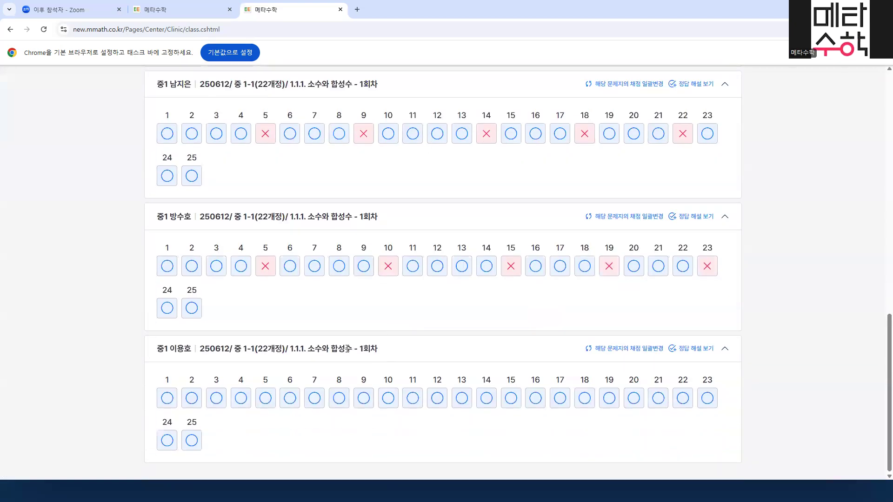
pyautogui.click(241, 399)
pyautogui.click(340, 399)
pyautogui.click(440, 401)
pyautogui.click(534, 400)
pyautogui.click(616, 399)
pyautogui.click(707, 399)
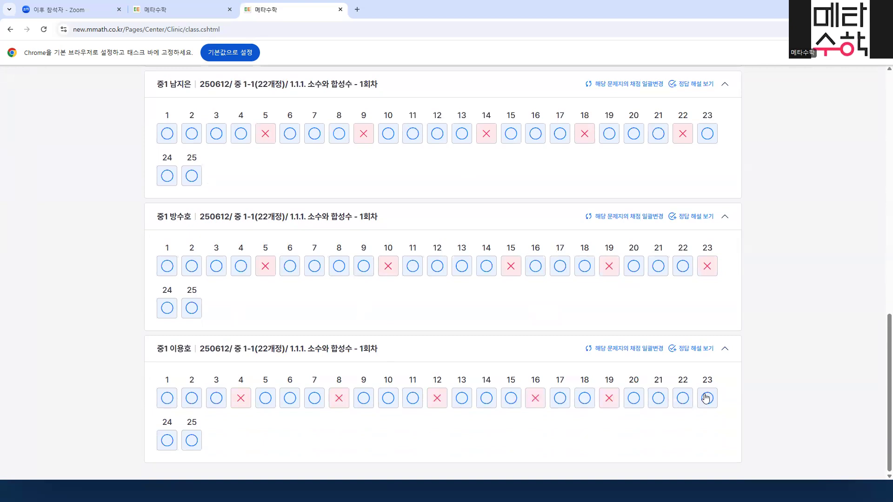
pyautogui.click(165, 440)
# - Save the class grading and check the individual student scores of the 250612 1회차 worksheet
pyautogui.scroll(10, 445, 318)
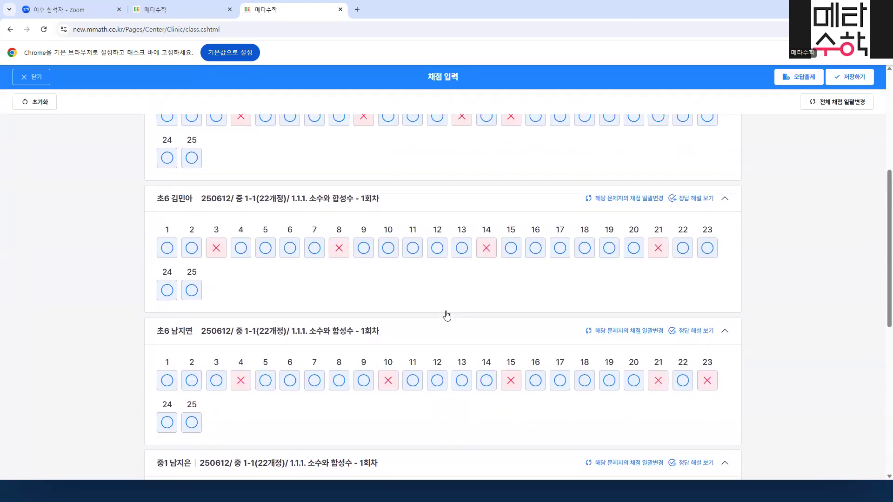
pyautogui.click(854, 77)
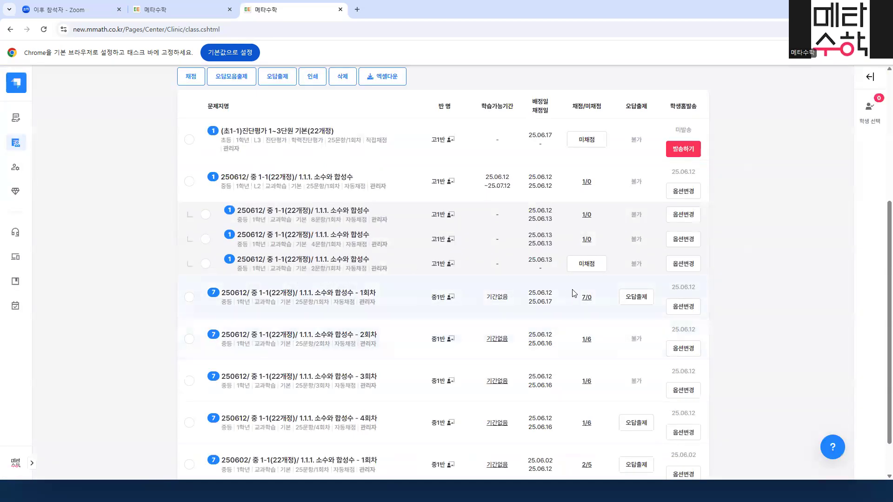
pyautogui.click(317, 294)
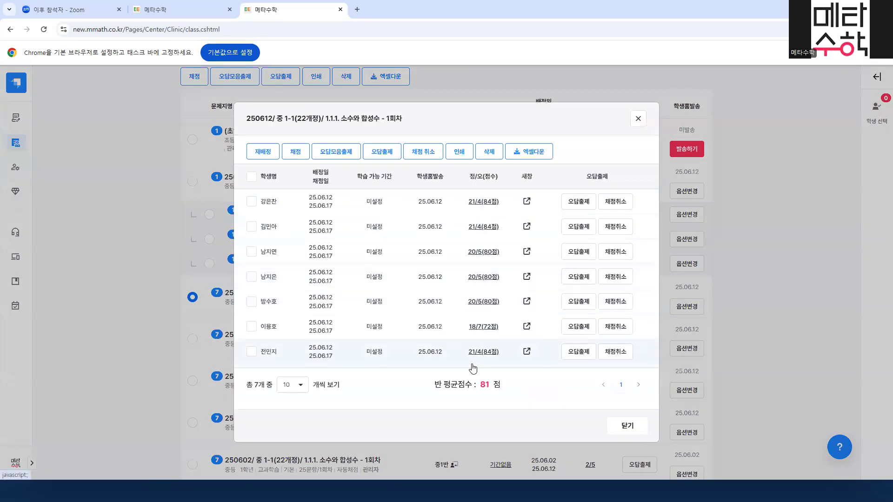
pyautogui.click(637, 119)
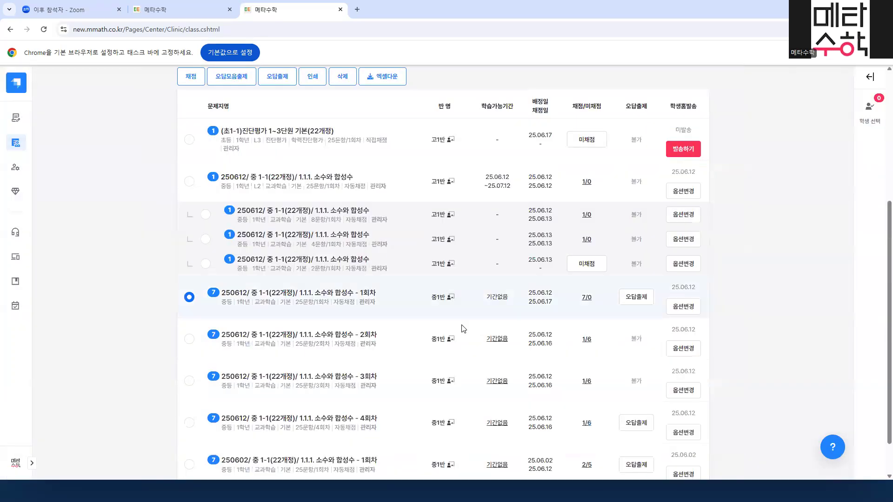
# - Open 오답출제 for 중1반's graded 1회차 worksheet and look over the student worksheet list and generation options
pyautogui.click(636, 298)
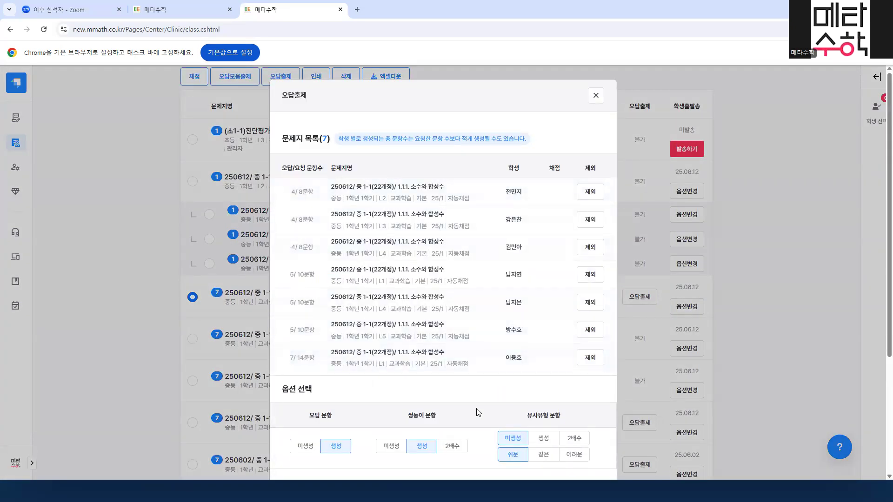
pyautogui.scroll(-3, 476, 411)
pyautogui.scroll(2, 369, 261)
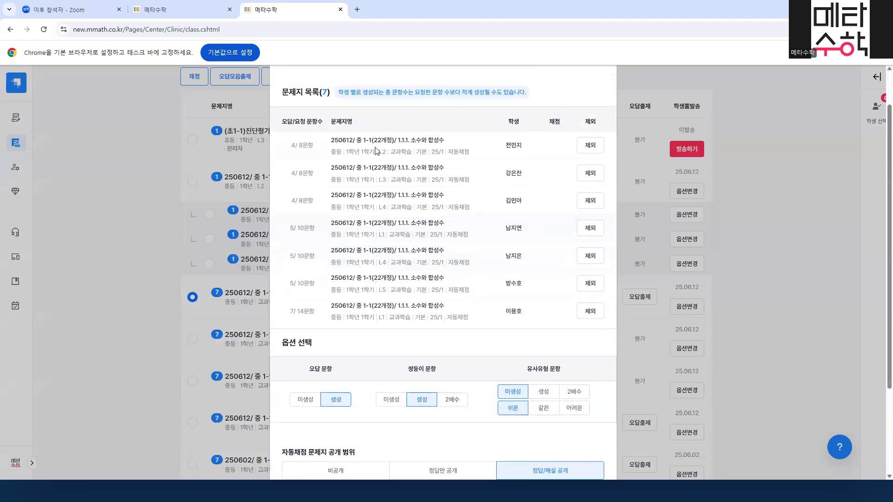
pyautogui.scroll(-2, 481, 288)
pyautogui.scroll(2, 512, 297)
pyautogui.scroll(-2, 424, 364)
# - Try 미생성 for 오답 문항, restore 생성, and compare the requested question counts per student
pyautogui.click(312, 305)
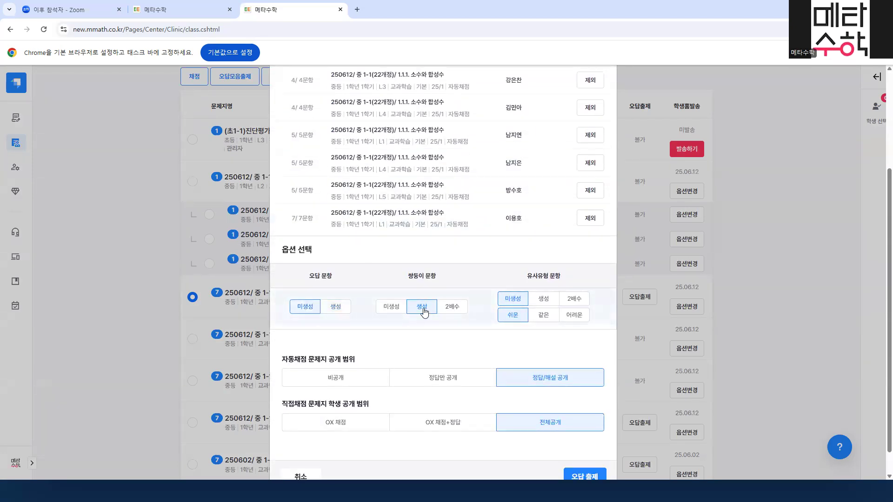
pyautogui.click(337, 307)
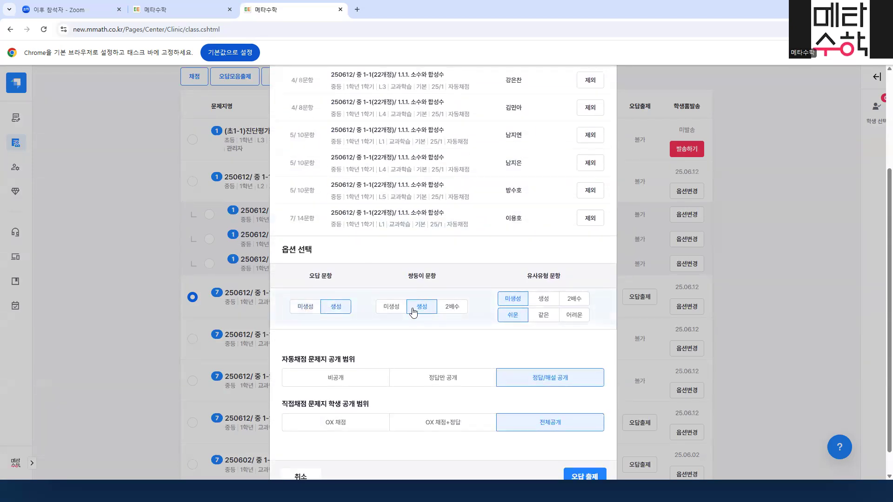
pyautogui.scroll(2, 313, 285)
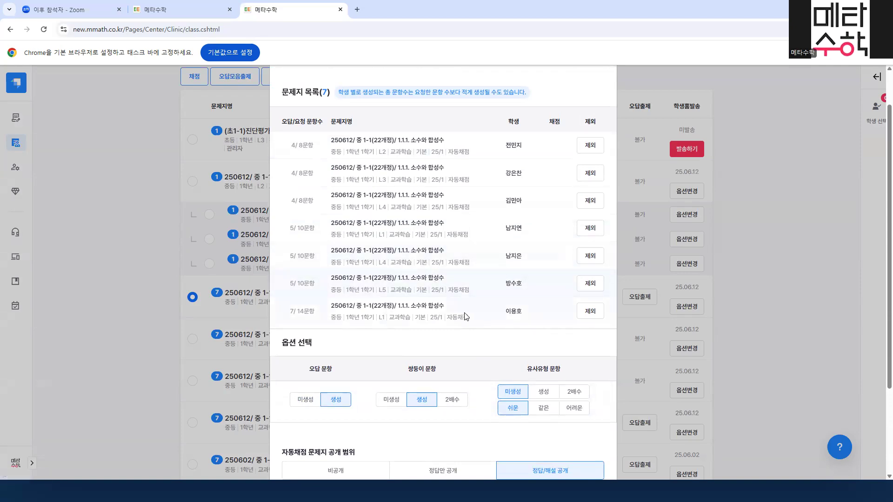
# - Review the question and answer-disclosure options for the class's 오답출제, close it without issuing, and look over the class worksheet list
pyautogui.scroll(-2, 465, 335)
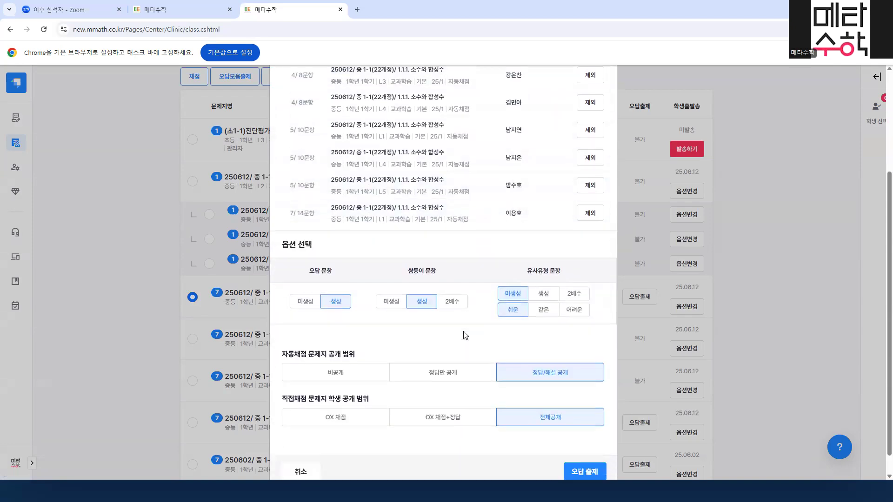
pyautogui.scroll(3, 465, 335)
pyautogui.click(596, 95)
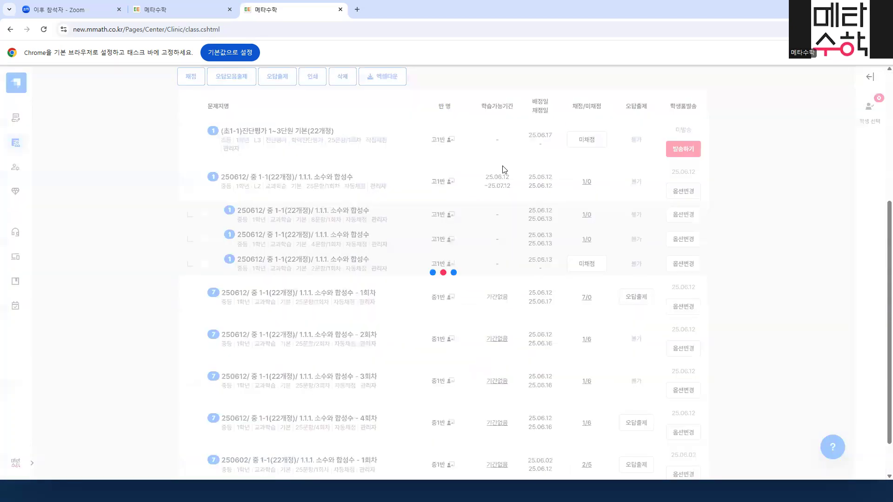
pyautogui.scroll(5, 349, 325)
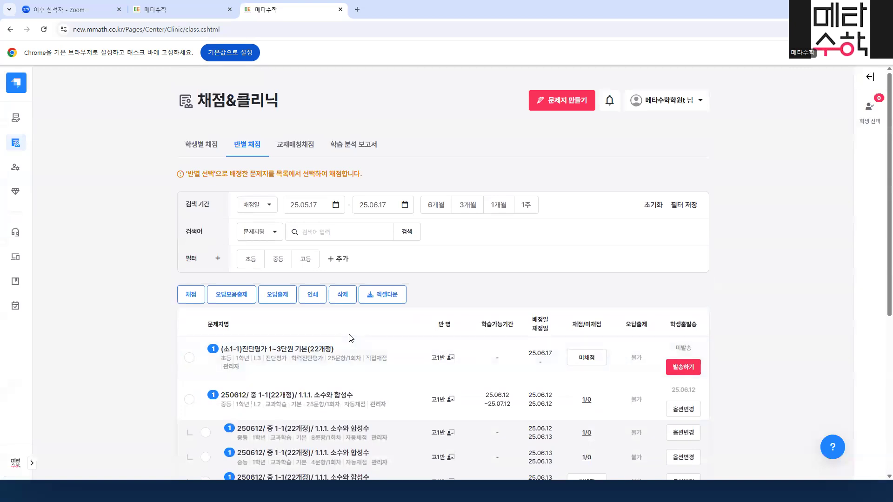
pyautogui.scroll(-2, 372, 349)
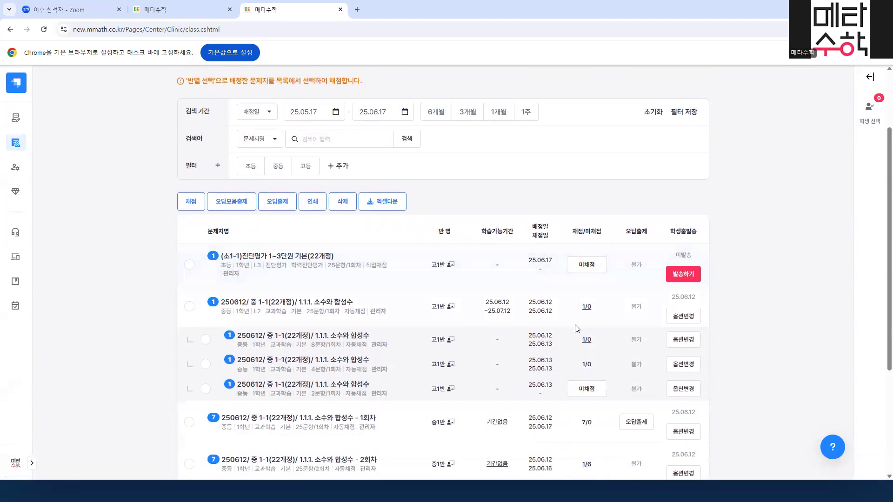
pyautogui.scroll(2, 325, 343)
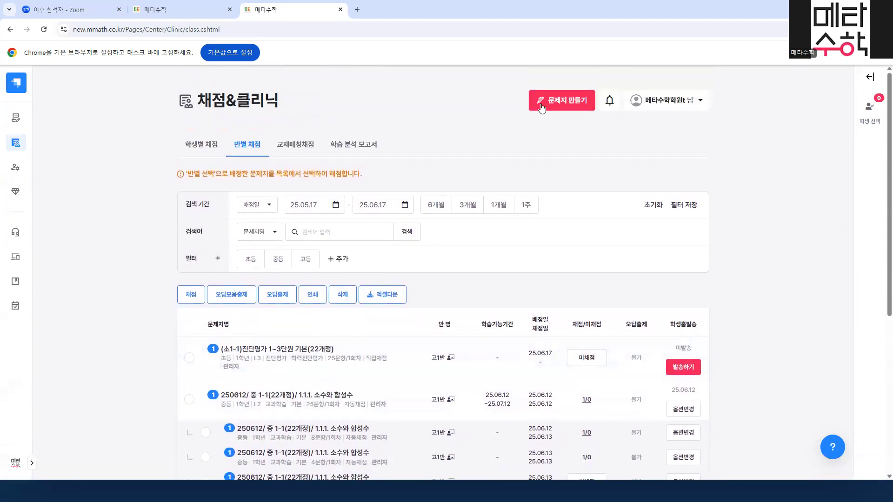
# - Start a new worksheet using 자동 출제 with 오답집중 학습 as its learning type, dismissing the student selection notice
pyautogui.click(556, 99)
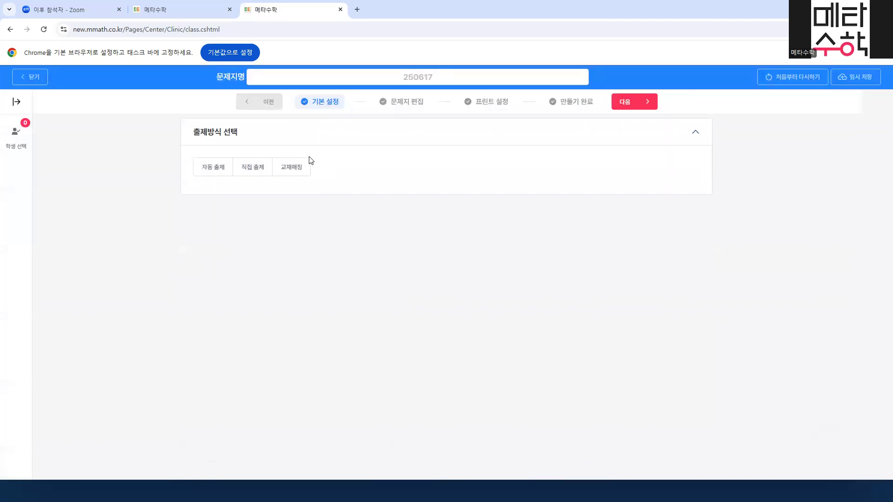
pyautogui.click(209, 171)
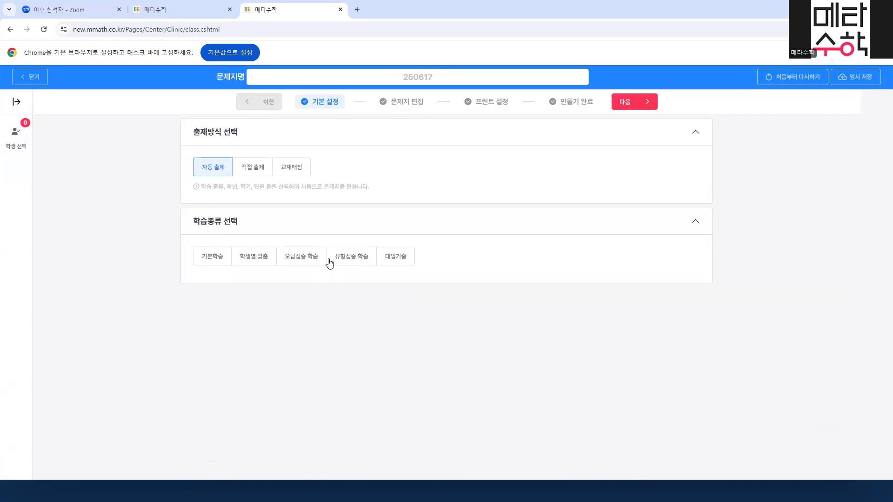
pyautogui.click(303, 260)
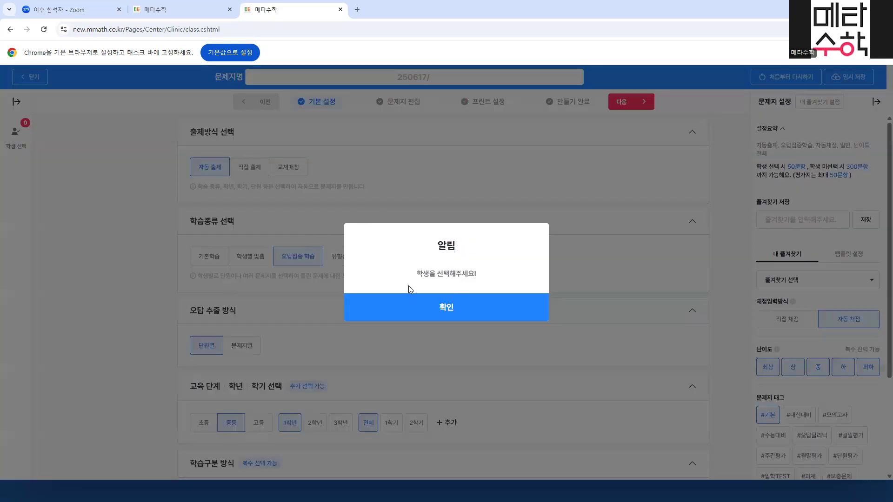
pyautogui.click(464, 294)
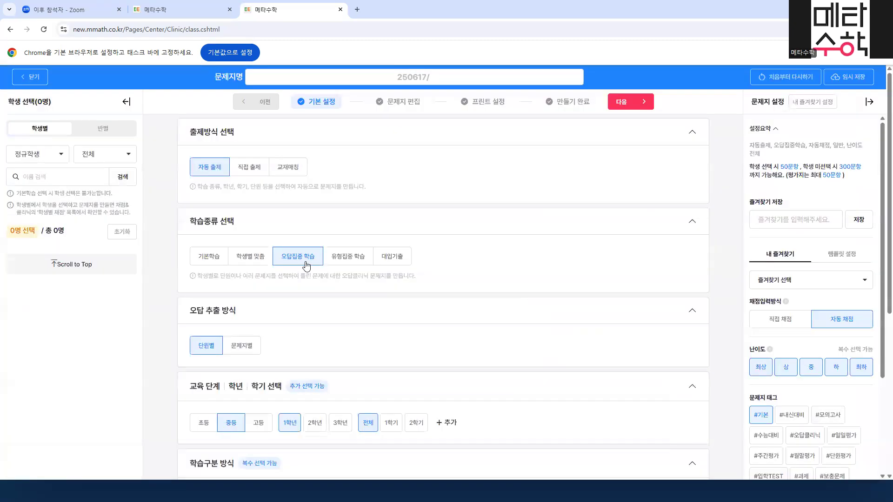
# - Choose four students for the worksheet from the 학생별 list, one in 초6 and three in 중1
pyautogui.doubleClick(110, 127)
pyautogui.click(44, 127)
pyautogui.scroll(-3, 42, 310)
pyautogui.scroll(-2, 44, 315)
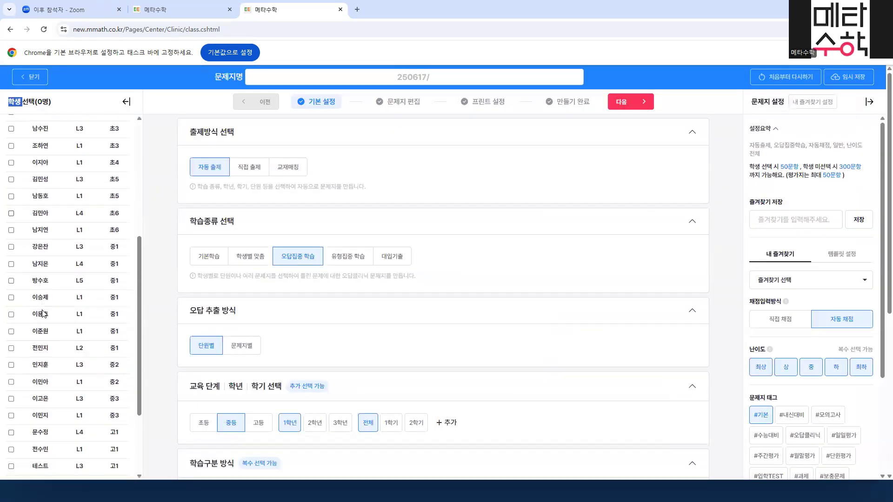
pyautogui.click(46, 246)
pyautogui.click(40, 263)
pyautogui.click(41, 280)
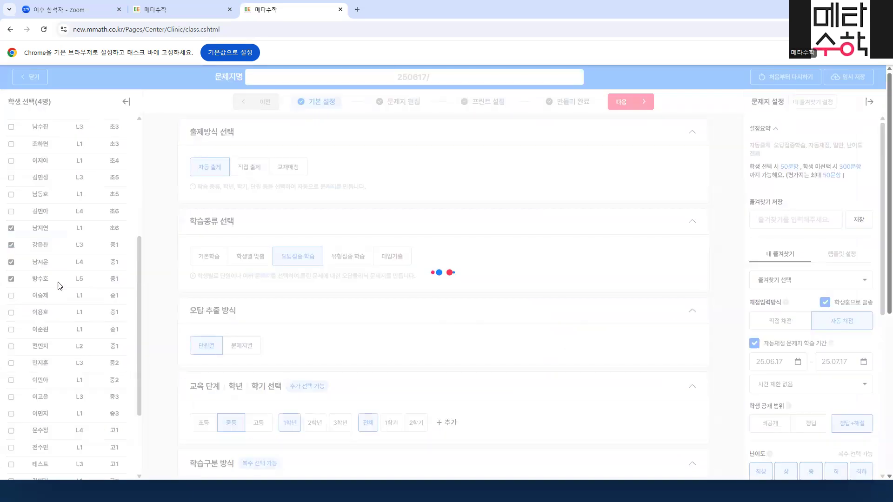
pyautogui.click(165, 249)
# - Expand 중 1-1(22개정) in 단원 선택 and include the unit 1. 소인수분해
pyautogui.scroll(-3, 165, 249)
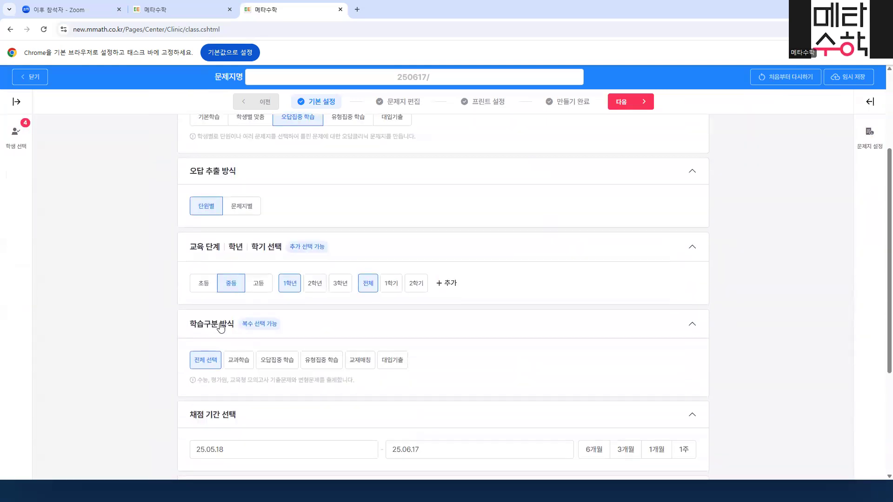
pyautogui.scroll(-3, 154, 378)
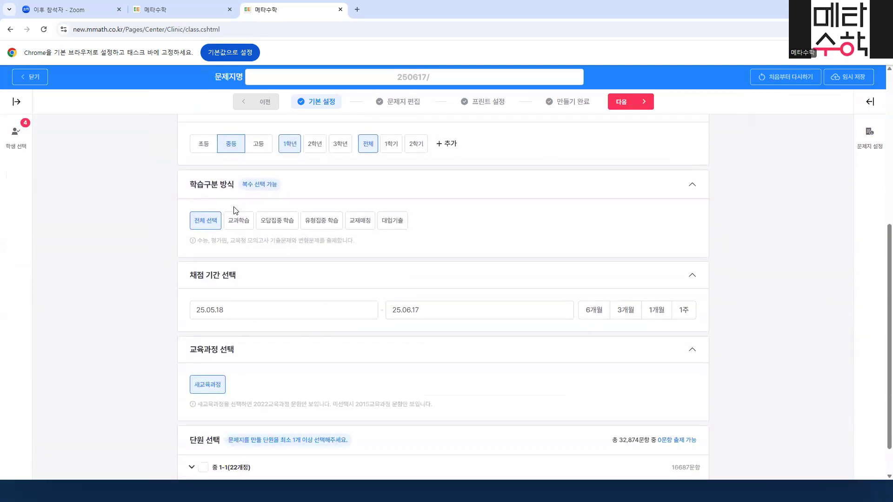
pyautogui.scroll(-1, 179, 345)
pyautogui.click(191, 426)
pyautogui.scroll(-3, 151, 394)
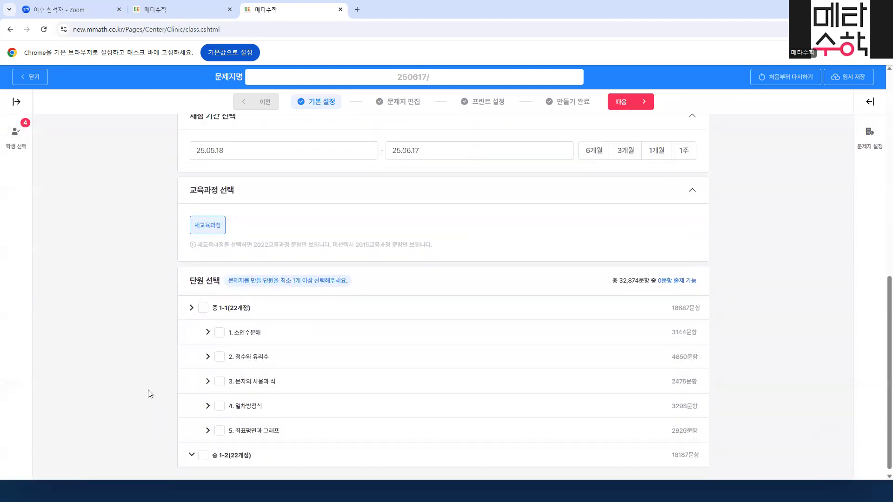
pyautogui.click(219, 331)
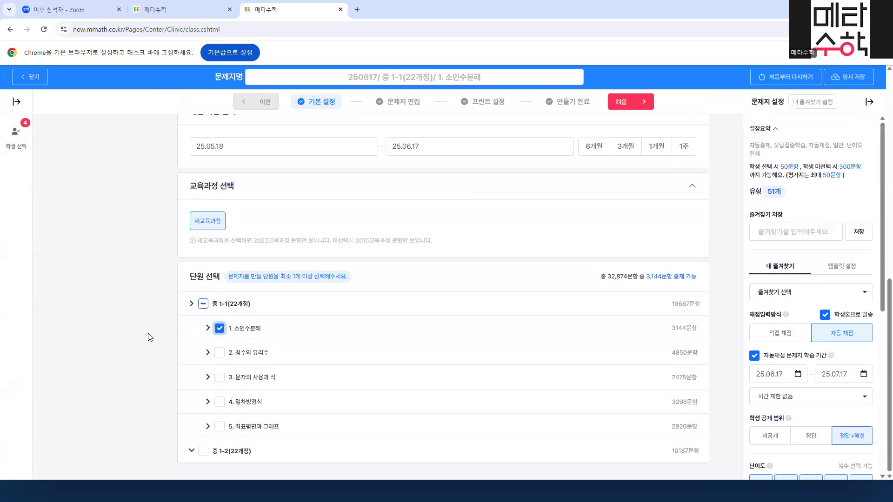
# - Examine the selected unit and compare each student's 오답/총문항 figures under 학생별 문항 생성 설정
pyautogui.scroll(-5, 150, 337)
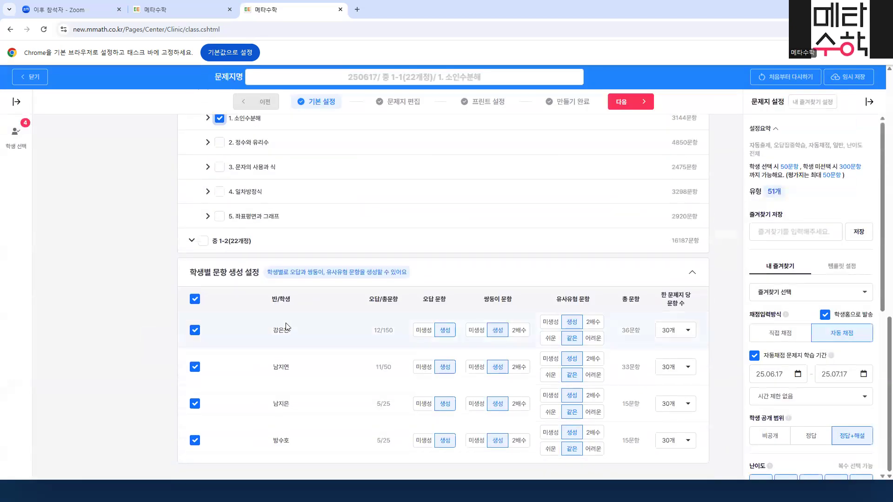
pyautogui.scroll(2, 250, 206)
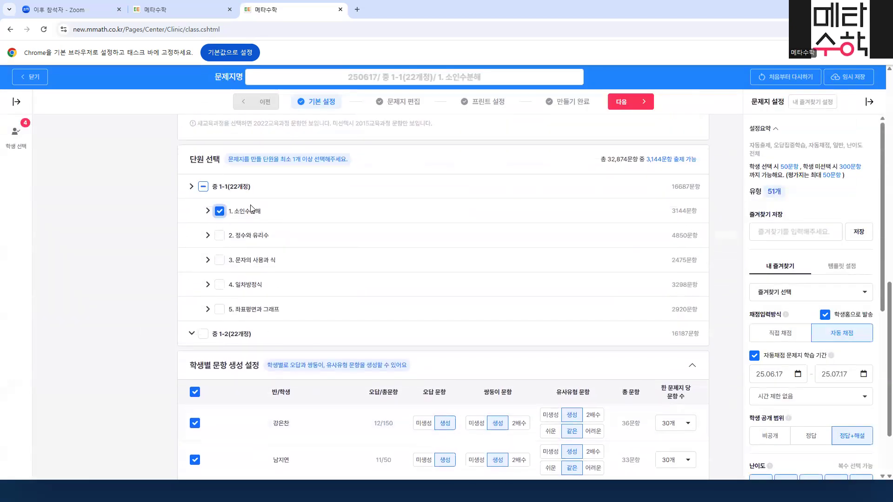
pyautogui.click(208, 214)
pyautogui.click(208, 214)
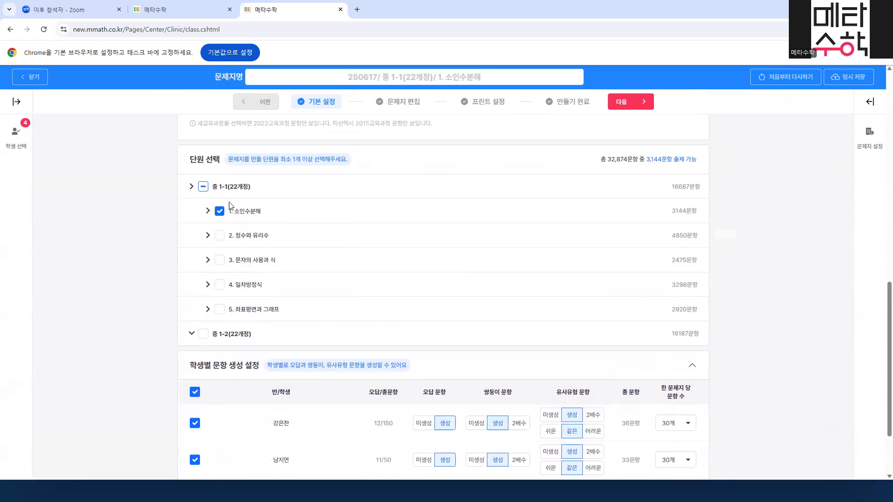
pyautogui.scroll(-2, 156, 309)
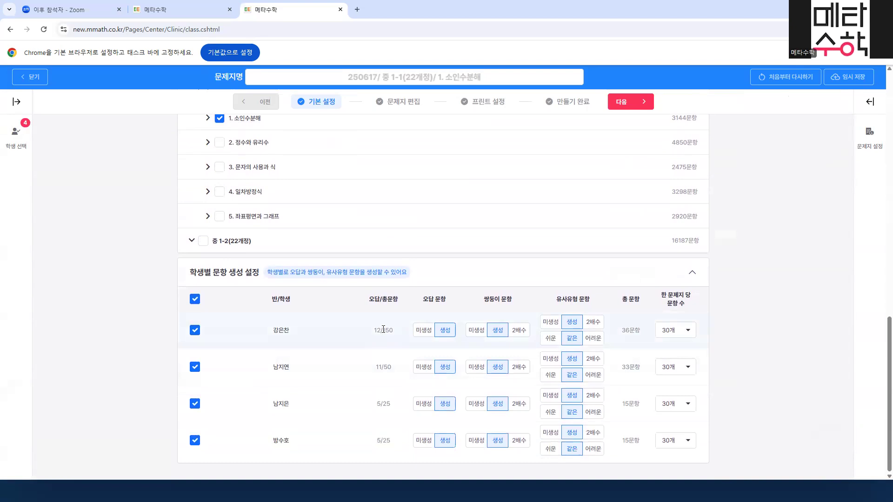
pyautogui.moveTo(384, 367); pyautogui.dragTo(396, 368)
pyautogui.moveTo(383, 404); pyautogui.dragTo(396, 409)
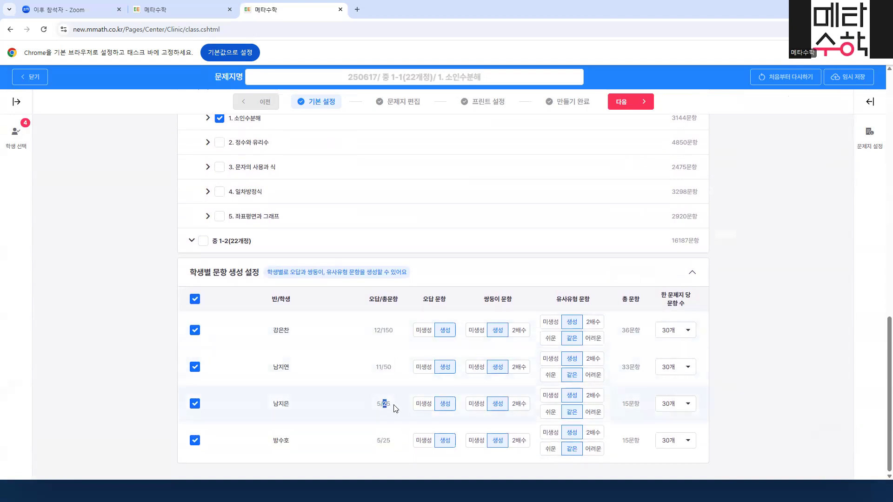
pyautogui.moveTo(390, 440); pyautogui.dragTo(382, 440)
pyautogui.click(383, 440)
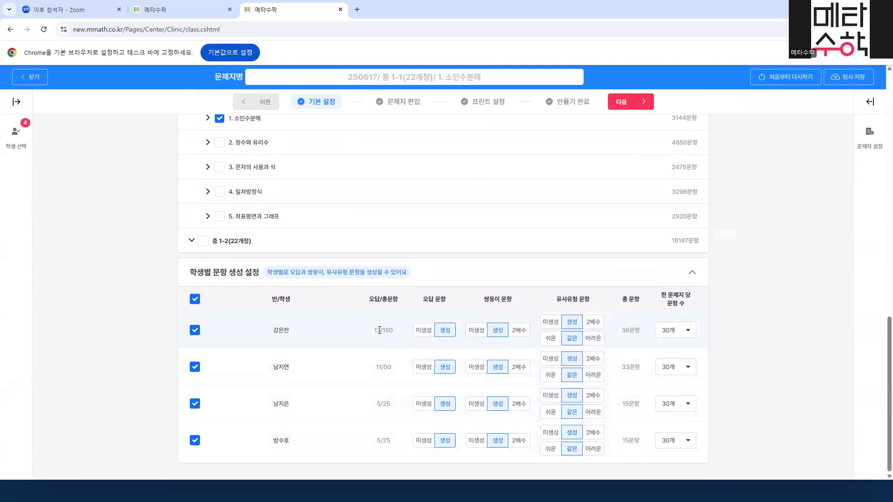
pyautogui.moveTo(379, 330); pyautogui.dragTo(370, 334)
pyautogui.click(377, 367)
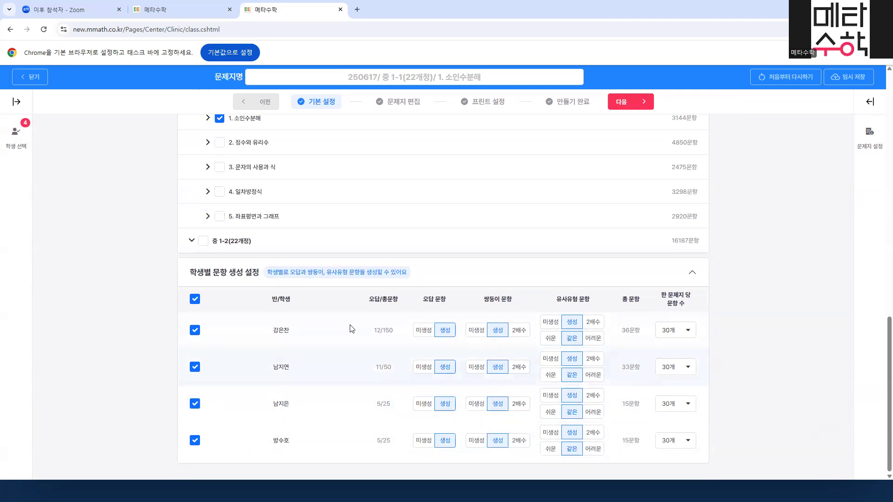
pyautogui.scroll(2, 293, 240)
pyautogui.scroll(-2, 376, 372)
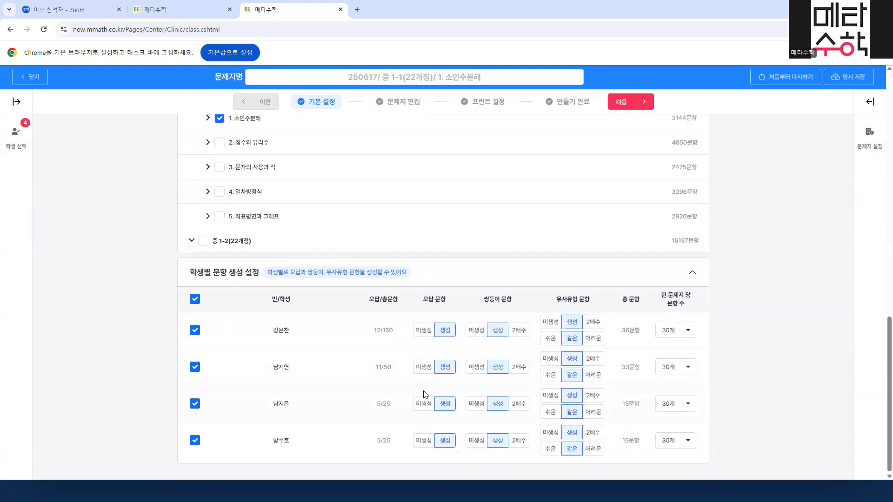
# - Try 미생성 for 쌍둥이 문항 on all four students and restore 생성 for each
pyautogui.click(475, 330)
pyautogui.click(476, 367)
pyautogui.click(477, 403)
pyautogui.click(477, 440)
pyautogui.click(498, 330)
pyautogui.click(497, 367)
pyautogui.click(497, 403)
pyautogui.click(499, 439)
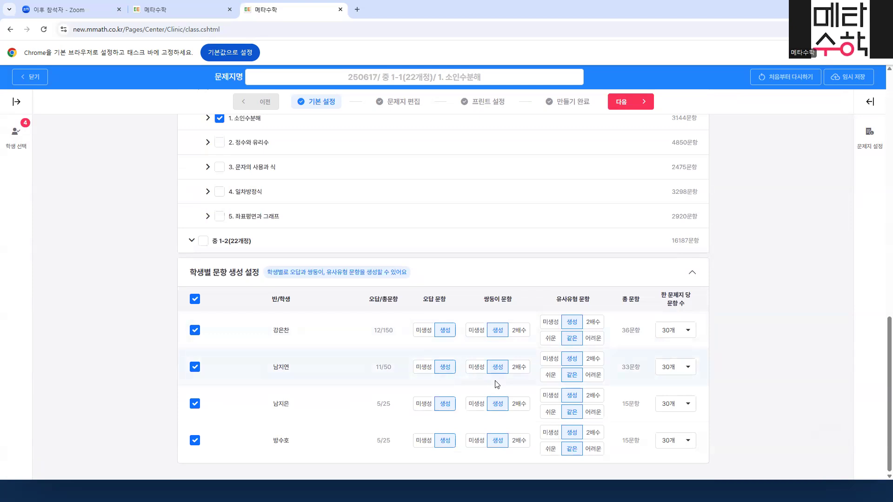
# - Leave the worksheet setup without creating it and open the 학생별 채점 worksheet list
pyautogui.scroll(10, 361, 309)
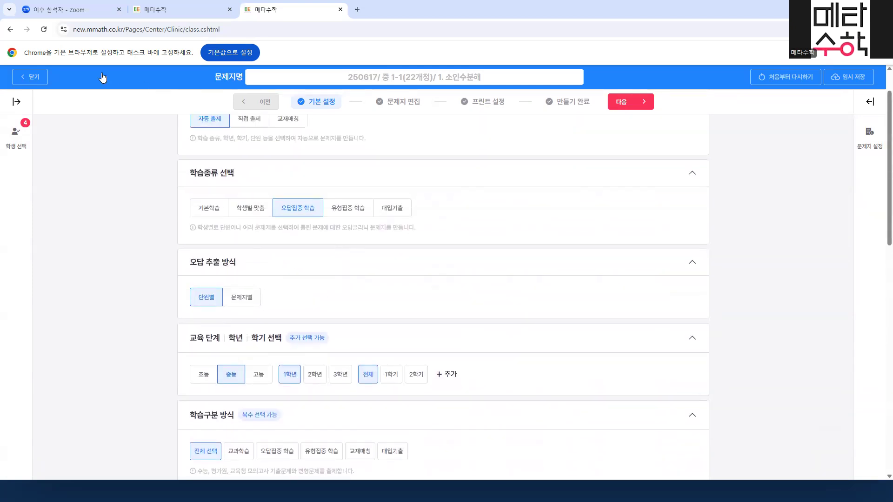
pyautogui.click(32, 82)
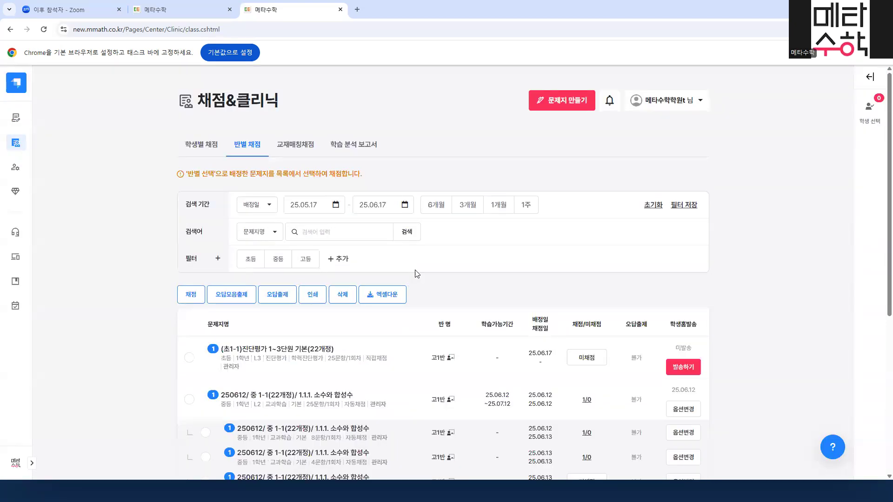
pyautogui.click(202, 142)
pyautogui.scroll(-3, 178, 256)
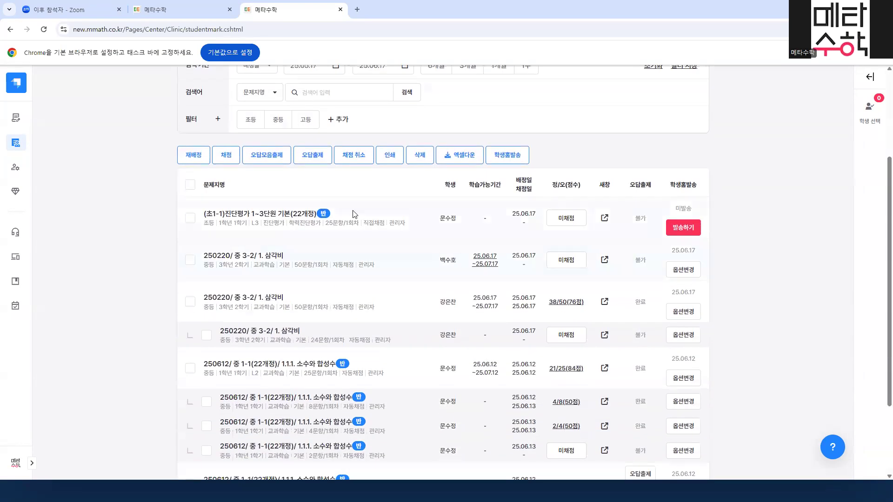
# - Filter the worksheet list by one L3 중1 student, and switch the filter to the L1 초6 student
pyautogui.click(873, 229)
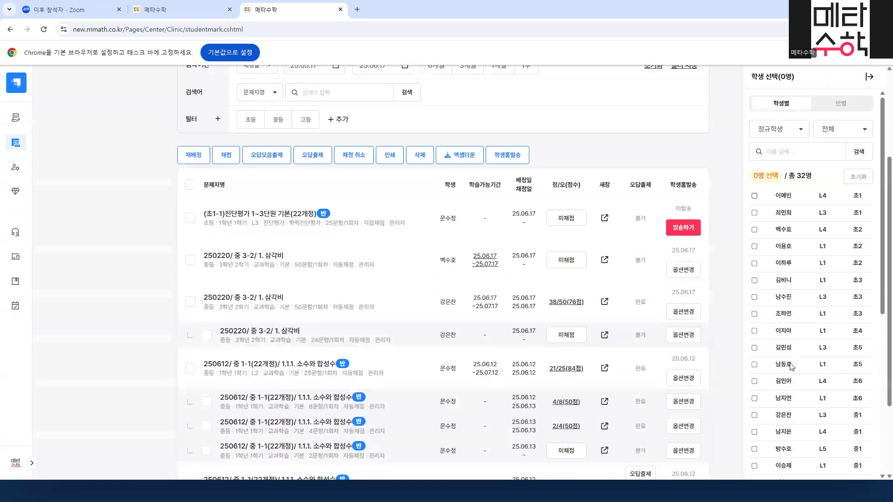
pyautogui.click(786, 416)
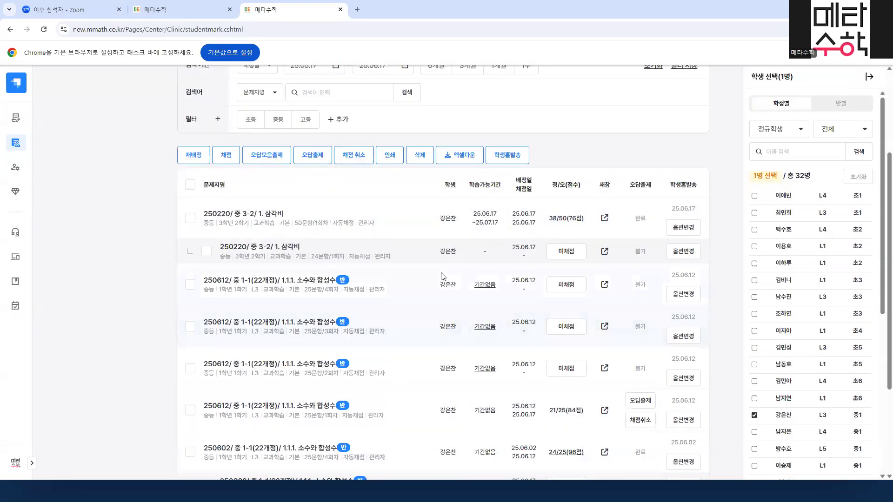
pyautogui.click(754, 414)
pyautogui.click(754, 398)
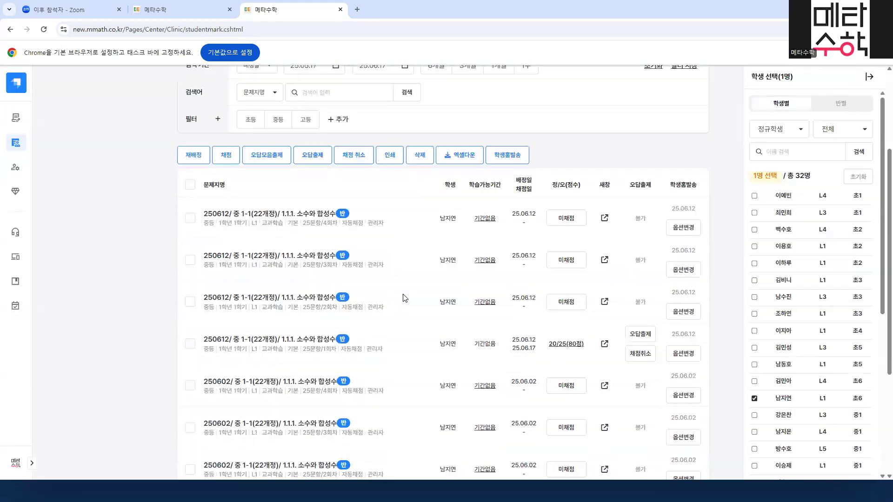
# - Select the student's graded 250612 1회차 worksheet, check its 오답출제 options, and close them without issuing
pyautogui.scroll(1, 399, 285)
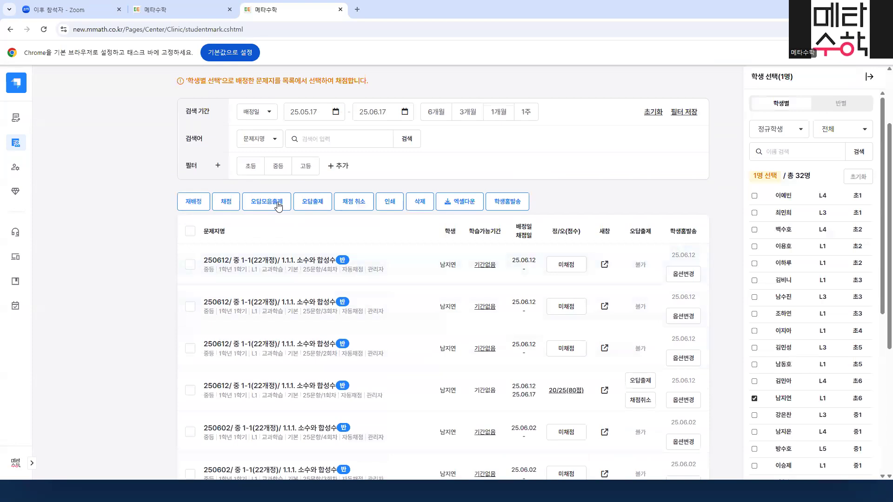
pyautogui.scroll(-3, 278, 205)
pyautogui.click(190, 250)
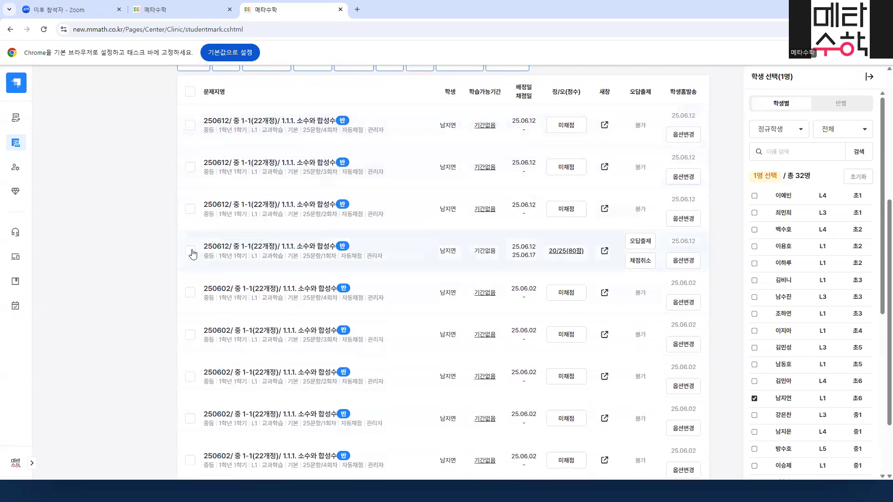
pyautogui.scroll(-2, 151, 325)
pyautogui.scroll(4, 193, 325)
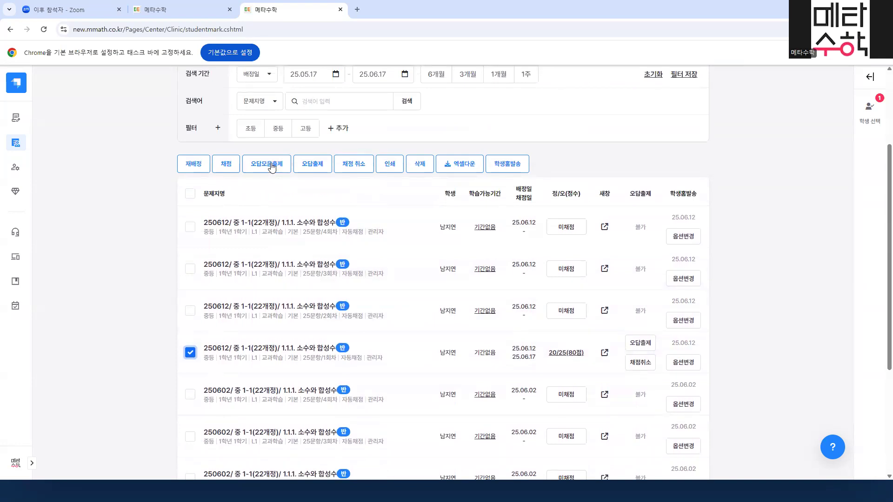
pyautogui.click(640, 344)
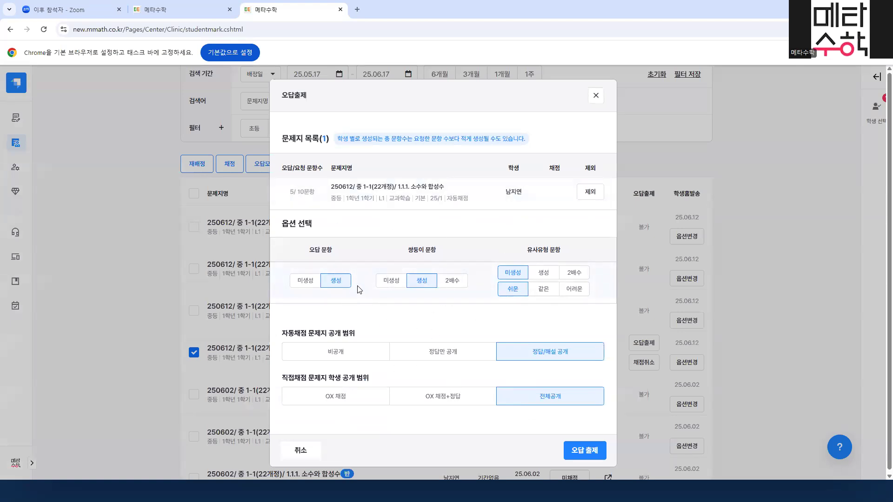
pyautogui.click(595, 95)
# - Return to the 반별 채점 list and locate 중1반's 250612 1회차 worksheet
pyautogui.scroll(3, 206, 162)
pyautogui.click(240, 146)
pyautogui.scroll(-4, 142, 386)
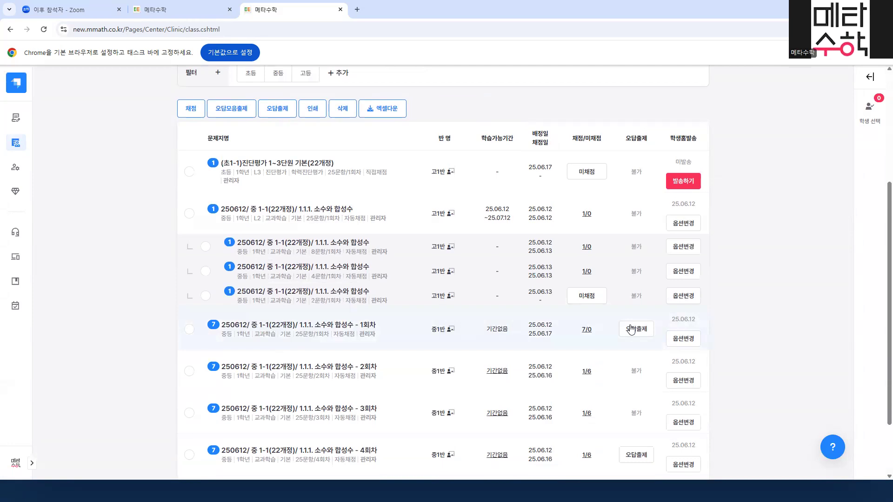
# - Start a new worksheet using 자동 출제 with 오답집중 학습 as the learning type
pyautogui.scroll(4, 553, 148)
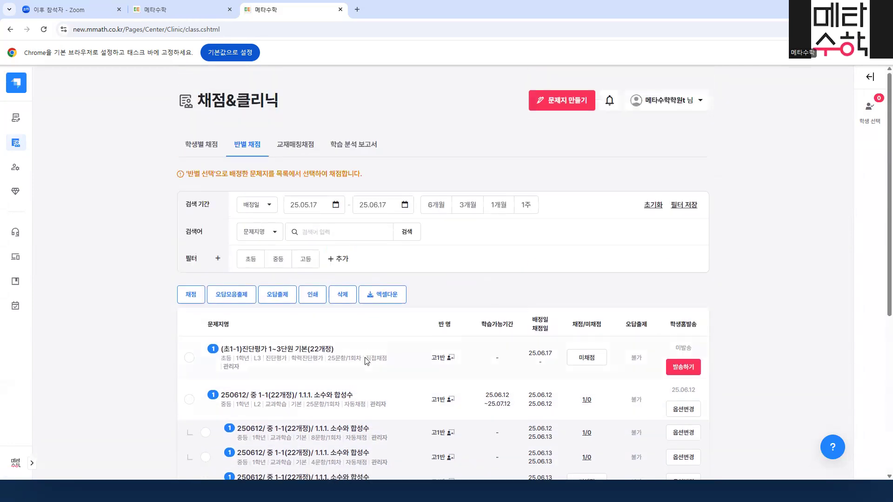
pyautogui.click(570, 99)
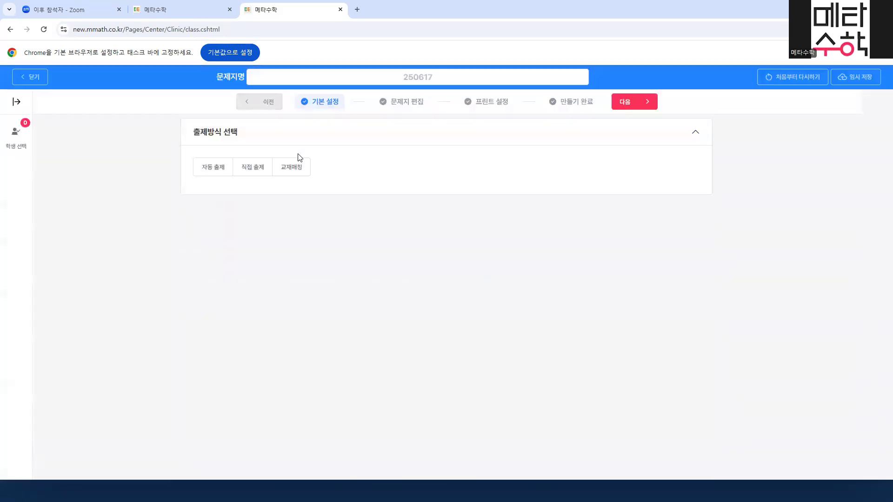
pyautogui.click(220, 173)
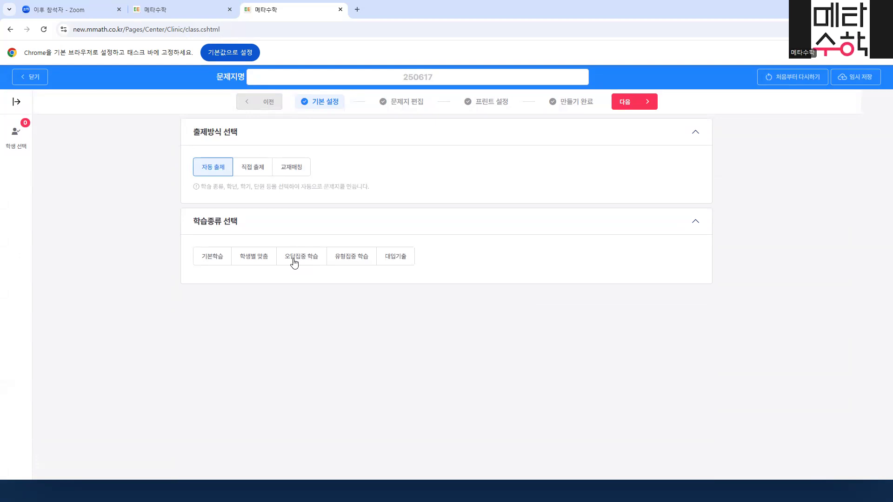
pyautogui.click(294, 263)
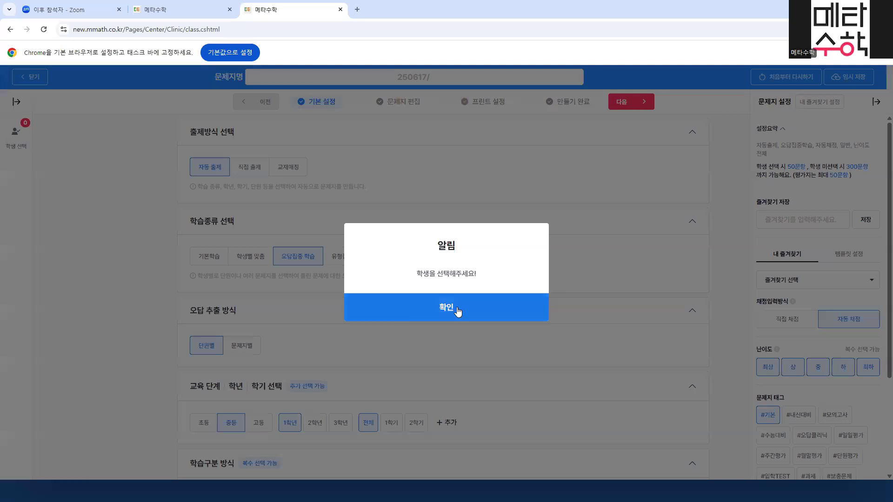
pyautogui.click(459, 311)
# - Select all students of 중1반 as the worksheet's recipients
pyautogui.click(107, 129)
pyautogui.scroll(-6, 48, 354)
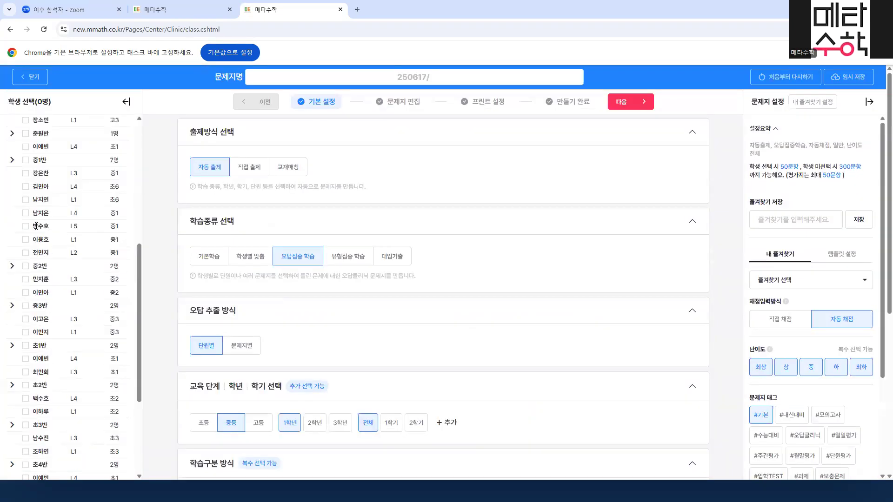
pyautogui.click(26, 160)
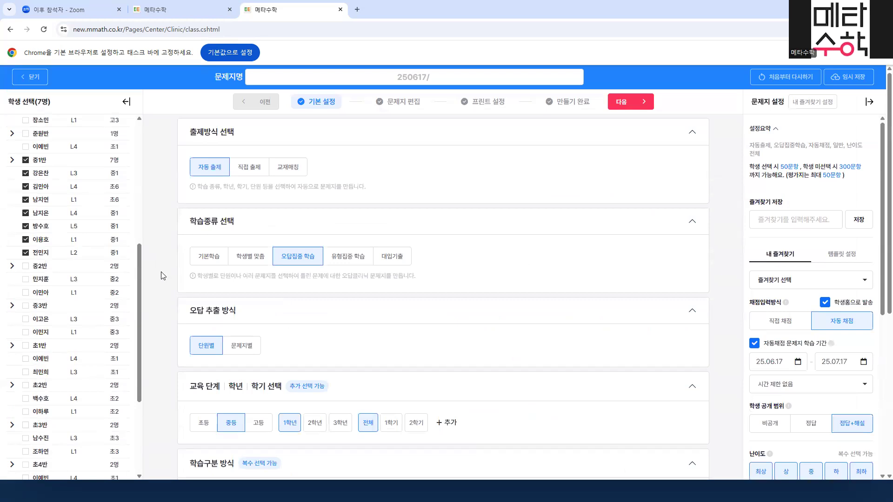
# - Expand 중 1-1(22개정), select the unit 1. 소인수분해, and bring up the 학생별 문항 생성 설정 for the class
pyautogui.scroll(-6, 161, 276)
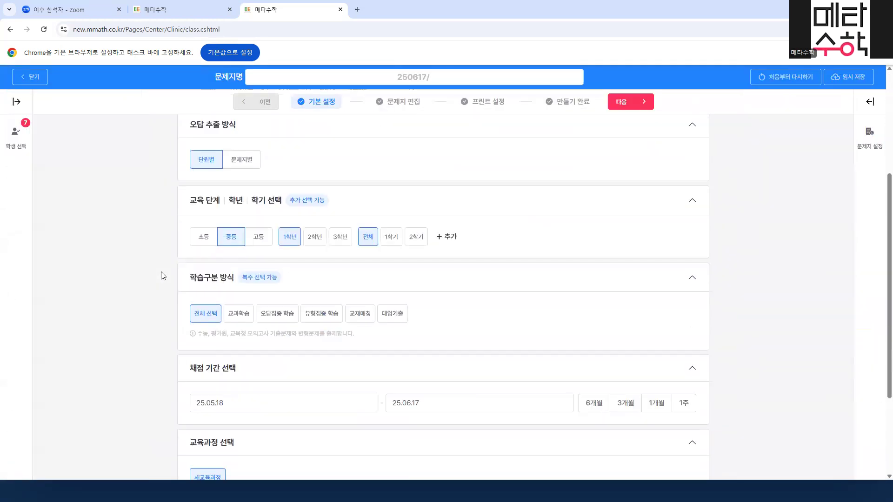
pyautogui.scroll(-1, 161, 275)
pyautogui.click(191, 426)
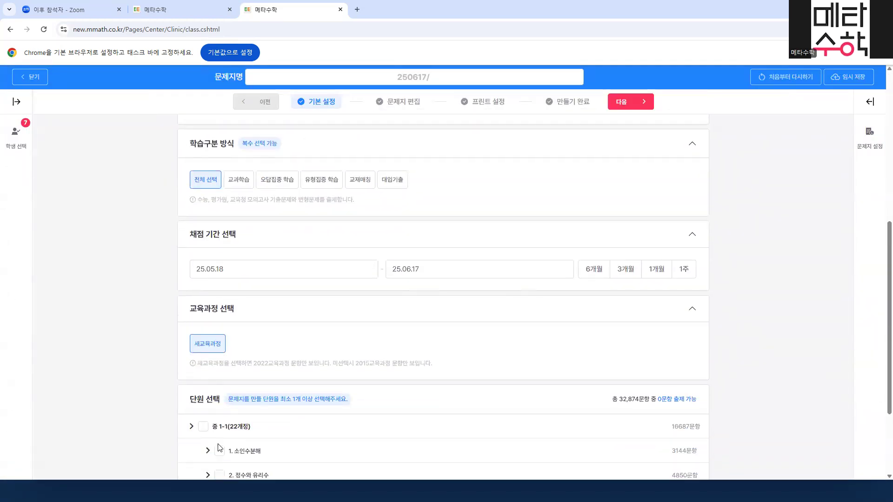
pyautogui.click(219, 451)
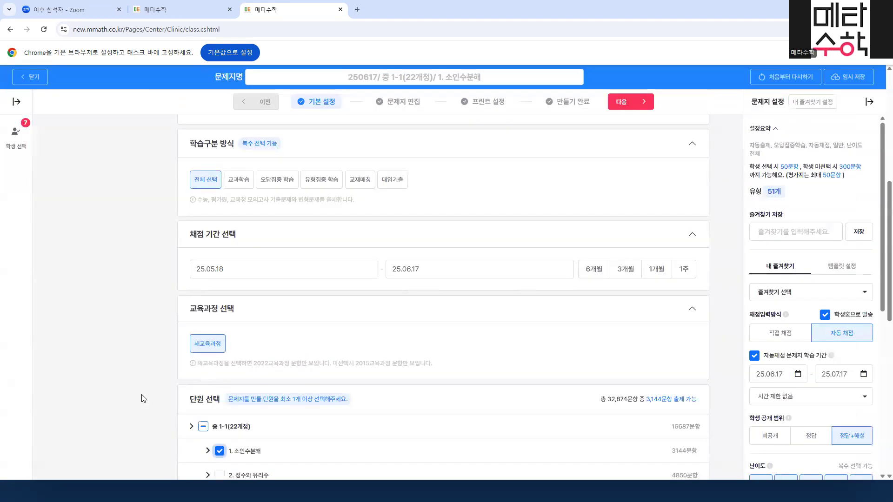
pyautogui.scroll(-8, 361, 400)
pyautogui.scroll(-2, 349, 351)
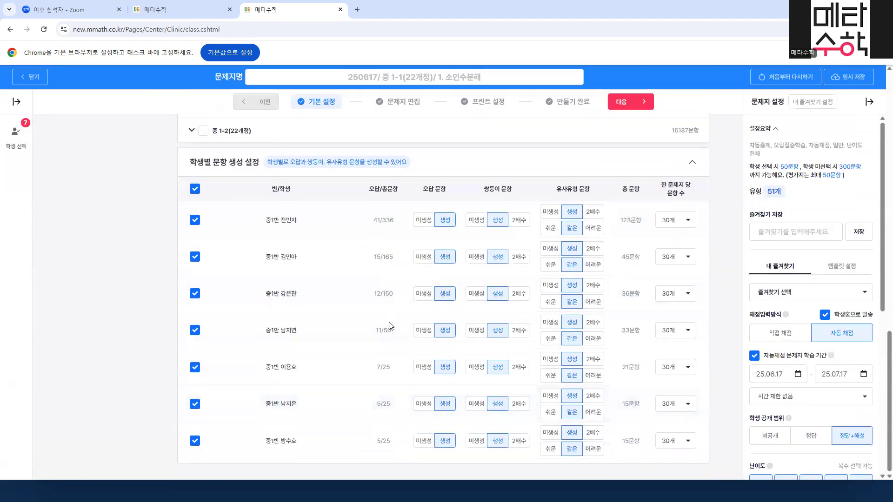